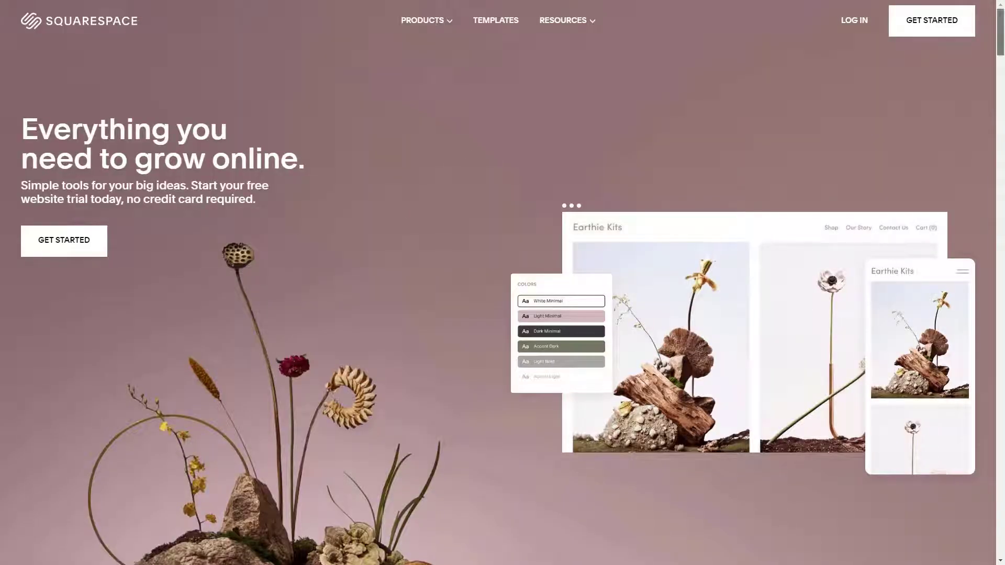
{"action": "scroll", "coordinate": [502, 282], "scroll_direction": "down", "scroll_amount": 2}
{"action": "scroll", "coordinate": [503, 282], "scroll_direction": "down", "scroll_amount": 4}
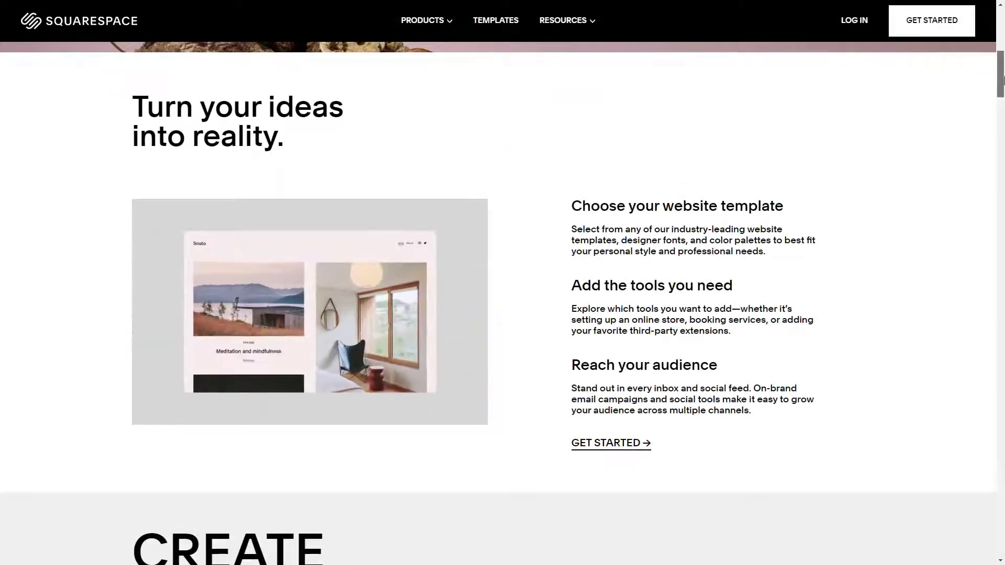
{"action": "scroll", "coordinate": [1002, 88], "scroll_direction": "down", "scroll_amount": 1}
{"action": "scroll", "coordinate": [1002, 88], "scroll_direction": "down", "scroll_amount": 5}
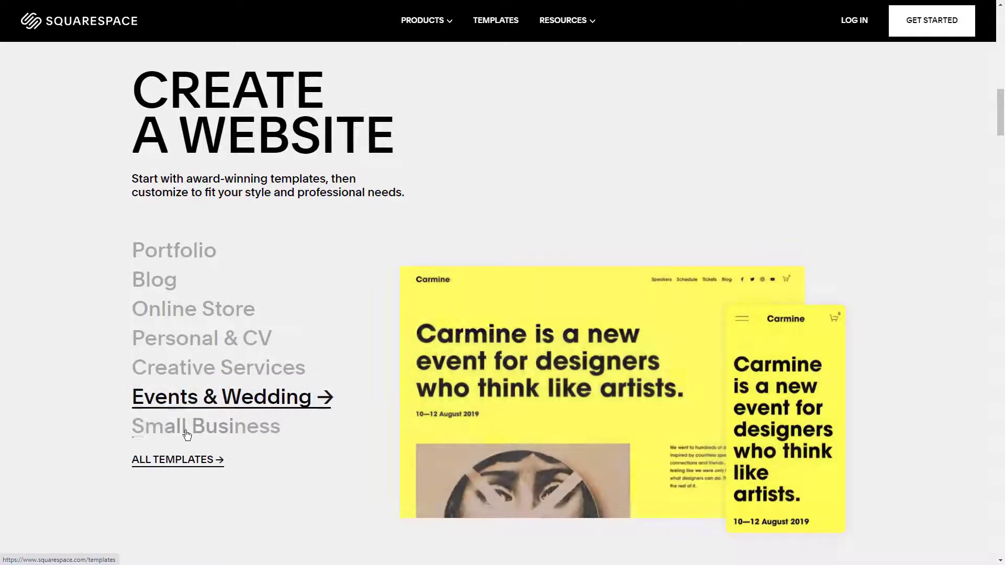
{"action": "mouse_move", "coordinate": [217, 426]}
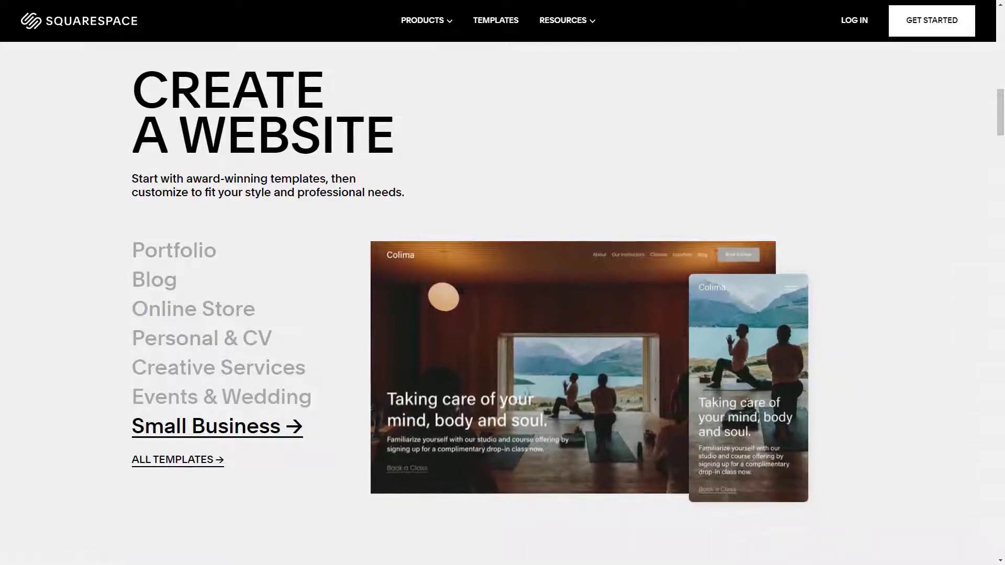
{"action": "scroll", "coordinate": [1001, 143], "scroll_direction": "down", "scroll_amount": 5}
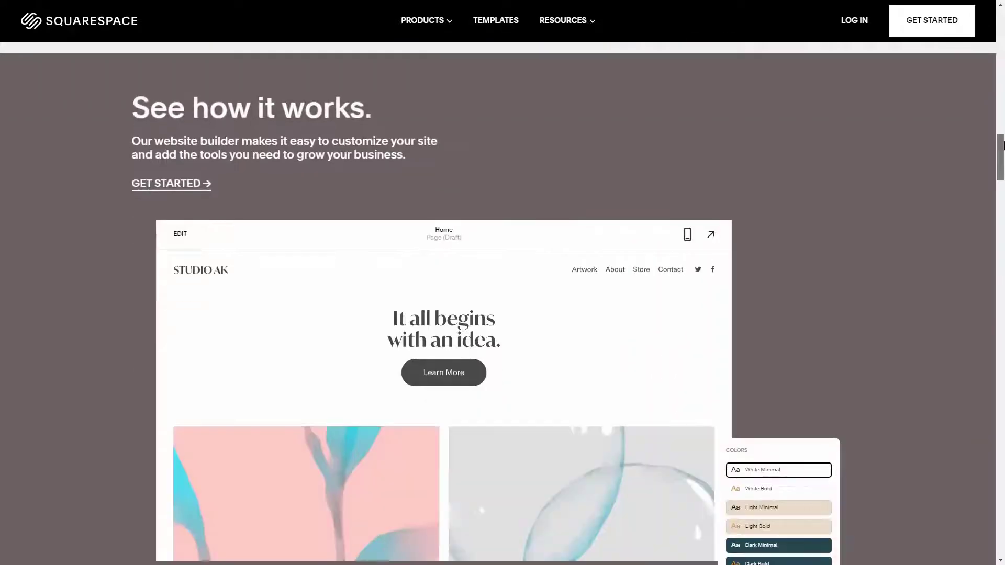
{"action": "left_click_drag", "start_coordinate": [1002, 143], "coordinate": [1002, 197]}
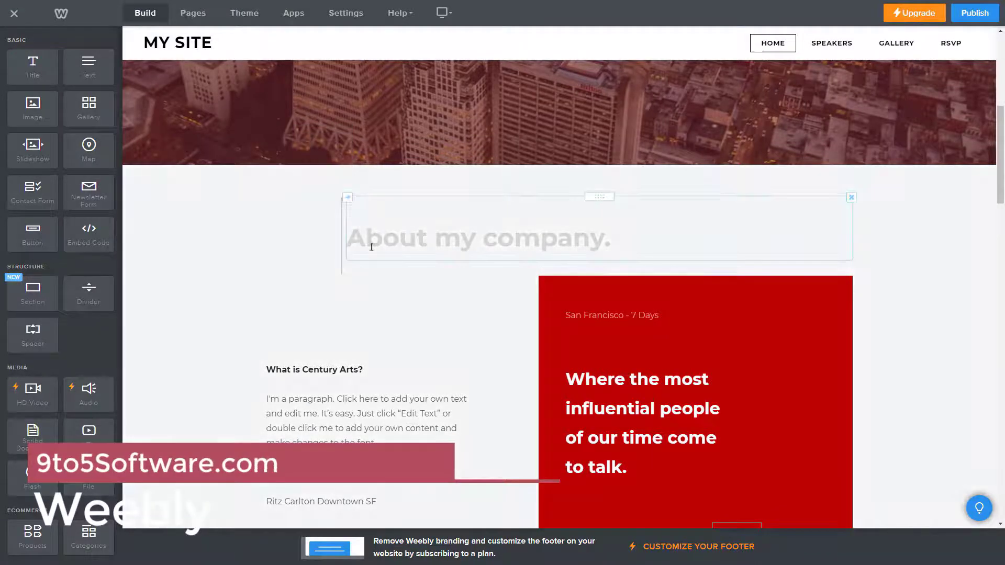
Align the 'About my company.' heading with the columns below, then select it and enlarge its text
{"action": "left_click_drag", "start_coordinate": [371, 247], "coordinate": [422, 236]}
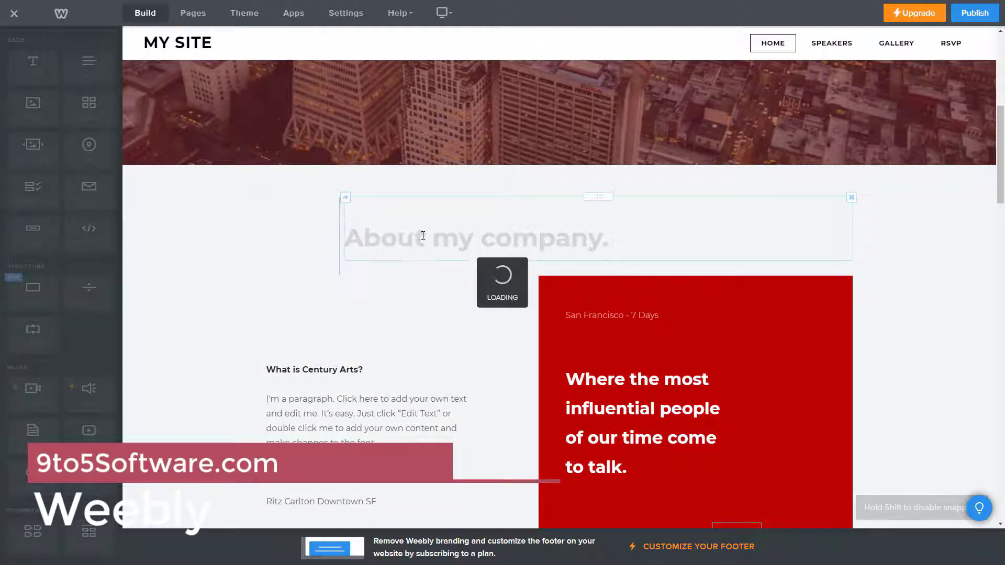
{"action": "left_click_drag", "start_coordinate": [396, 308], "coordinate": [388, 275]}
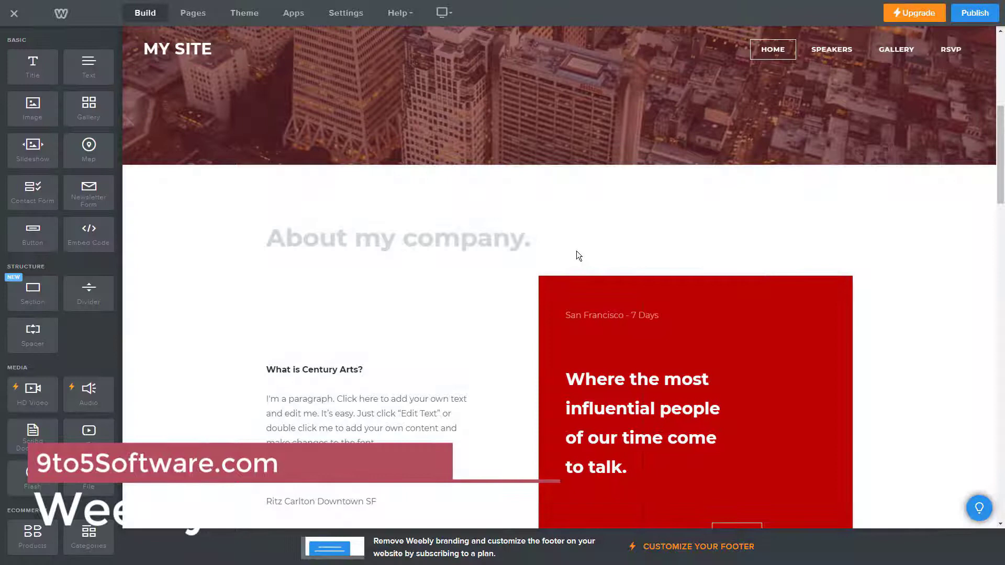
{"action": "triple_click", "coordinate": [518, 233]}
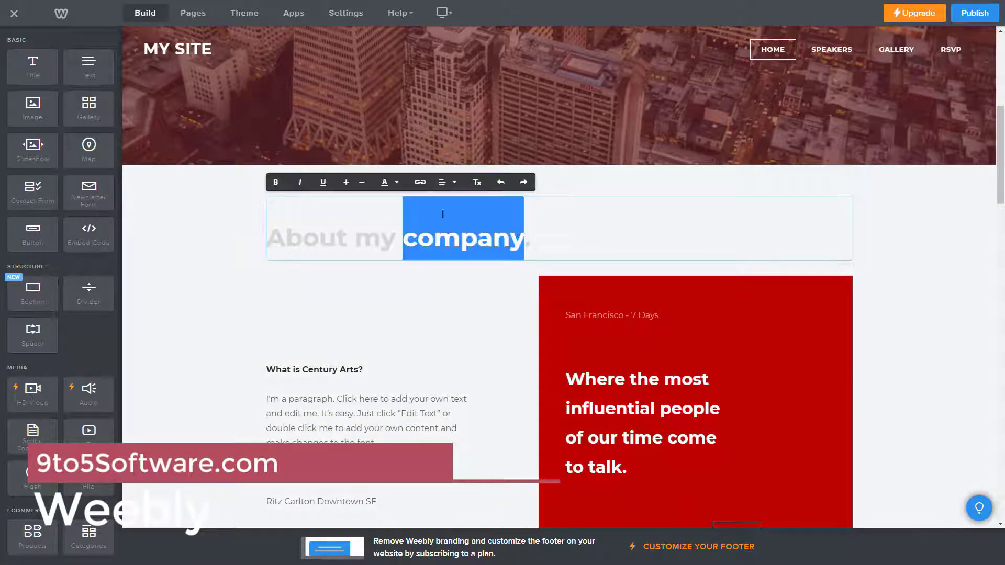
{"action": "left_click", "coordinate": [407, 228]}
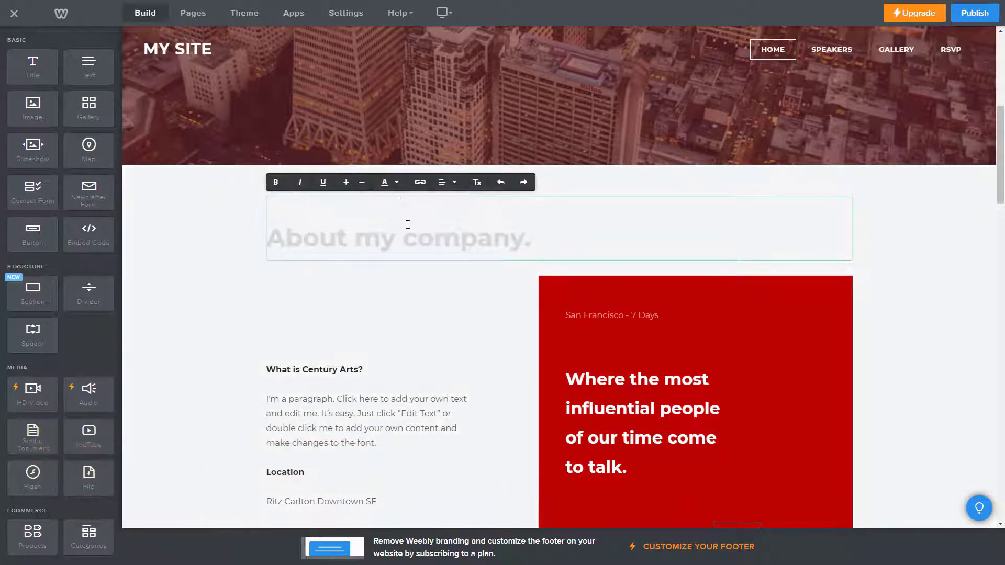
{"action": "triple_click", "coordinate": [406, 227]}
{"action": "left_click", "coordinate": [349, 183]}
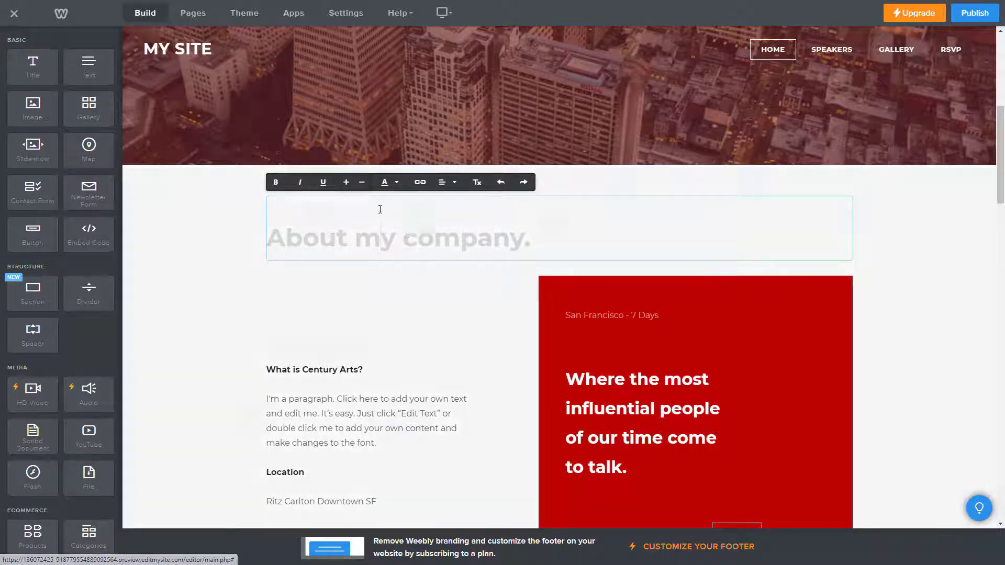
{"action": "left_click", "coordinate": [347, 185]}
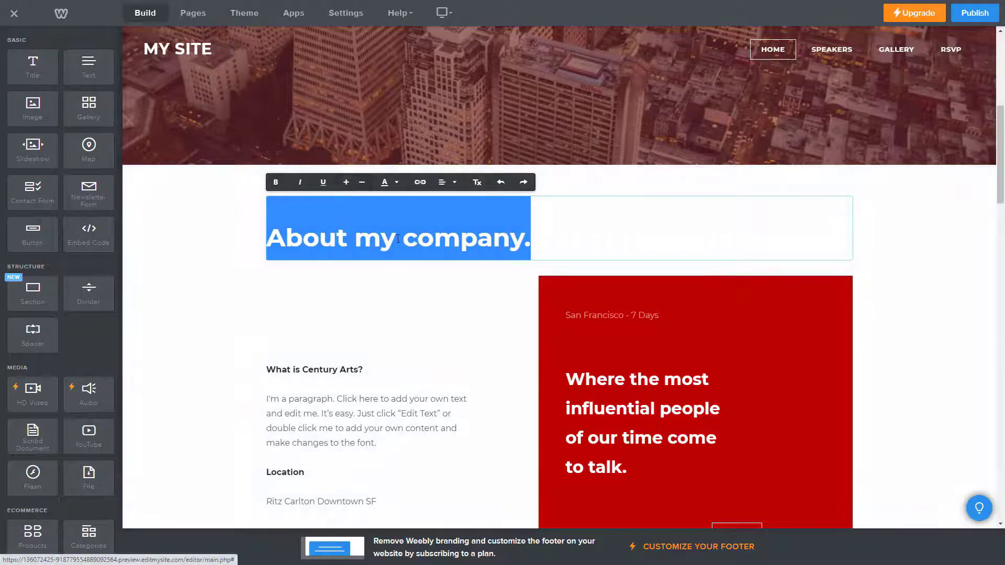
Change the Workshops count to 112, then view the Speakers page and return Home
{"action": "left_click", "coordinate": [374, 307]}
{"action": "scroll", "coordinate": [471, 372], "scroll_direction": "down", "scroll_amount": 2}
{"action": "scroll", "coordinate": [642, 337], "scroll_direction": "down", "scroll_amount": 2}
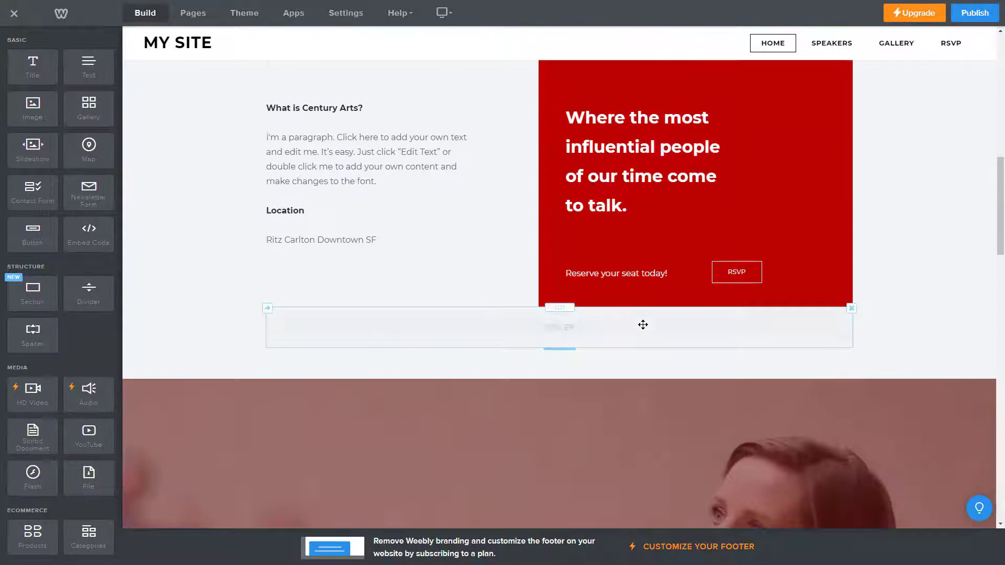
{"action": "scroll", "coordinate": [644, 325], "scroll_direction": "down", "scroll_amount": 5}
{"action": "left_click", "coordinate": [353, 256]}
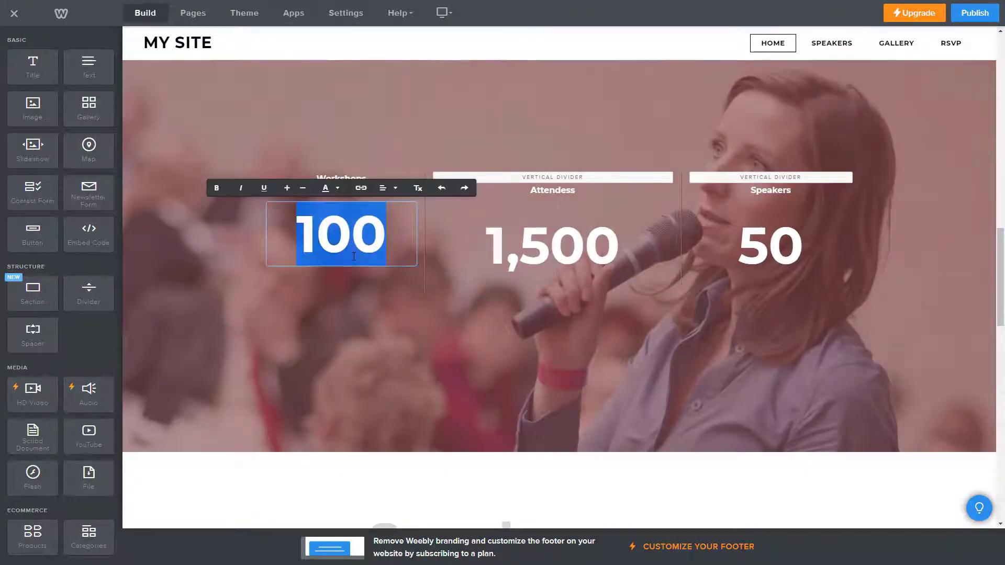
{"action": "type", "text": "112"}
{"action": "left_click", "coordinate": [551, 262]}
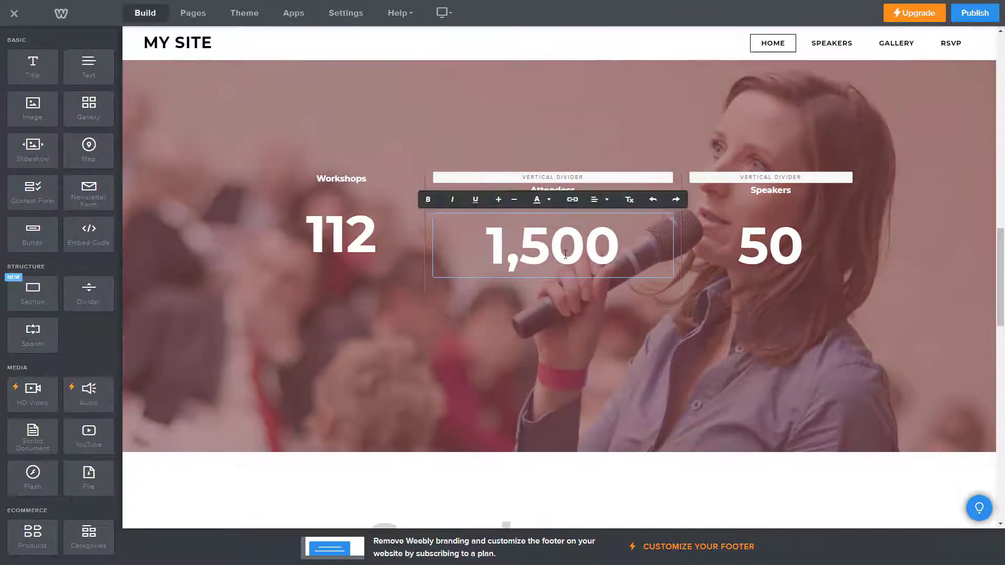
{"action": "key", "text": "BackSpace"}
{"action": "type", "text": "320"}
{"action": "left_click", "coordinate": [665, 320]}
{"action": "scroll", "coordinate": [684, 285], "scroll_direction": "down", "scroll_amount": 5}
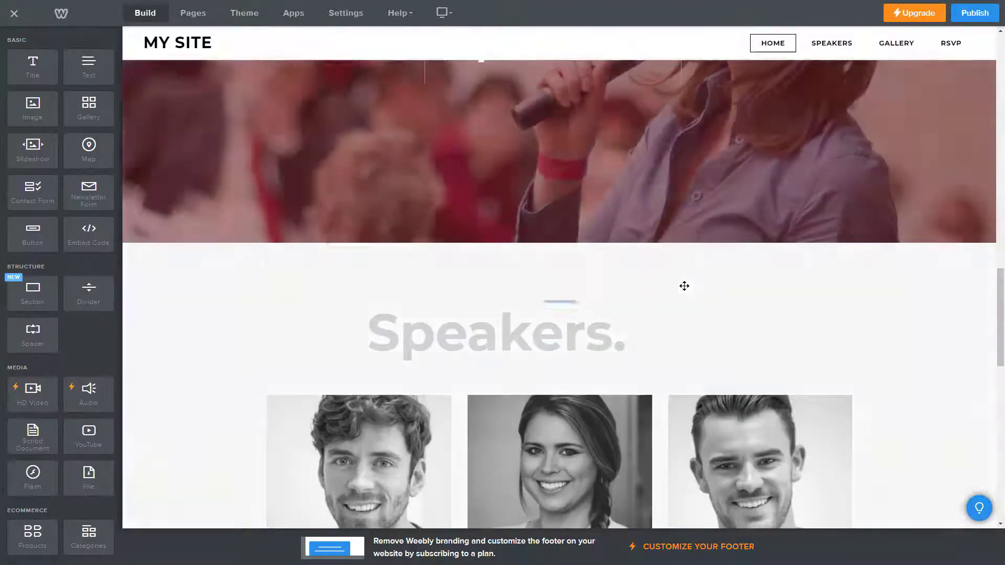
{"action": "scroll", "coordinate": [501, 302], "scroll_direction": "down", "scroll_amount": 5}
{"action": "scroll", "coordinate": [500, 303], "scroll_direction": "down", "scroll_amount": 2}
{"action": "scroll", "coordinate": [406, 327], "scroll_direction": "down", "scroll_amount": 4}
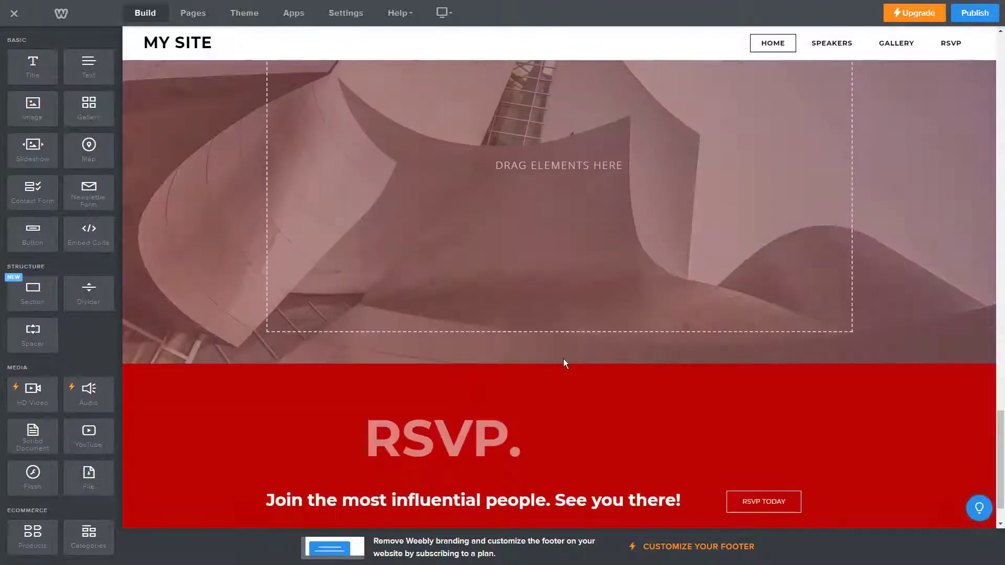
{"action": "scroll", "coordinate": [562, 363], "scroll_direction": "down", "scroll_amount": 1}
{"action": "scroll", "coordinate": [343, 143], "scroll_direction": "up", "scroll_amount": 2}
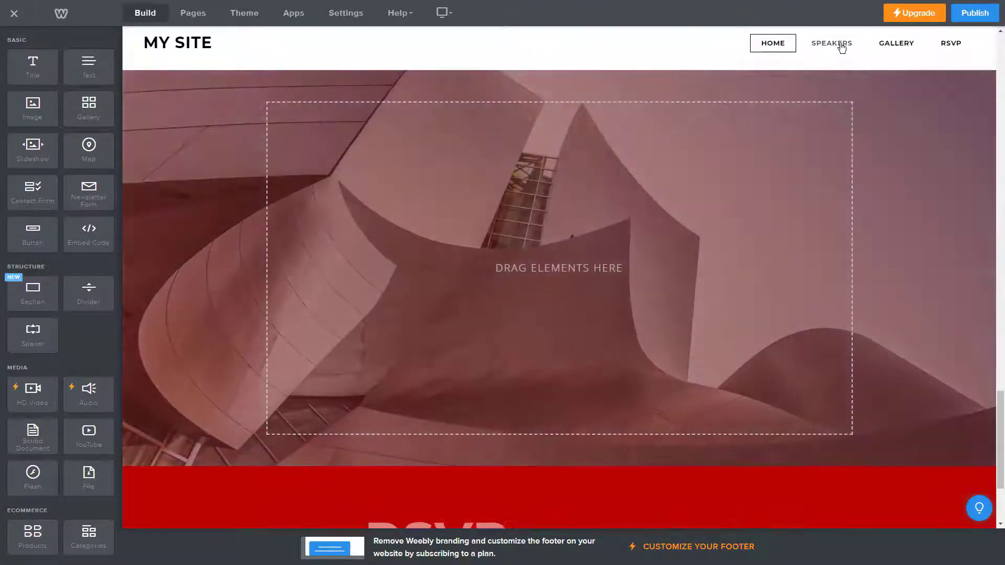
{"action": "left_click", "coordinate": [836, 47]}
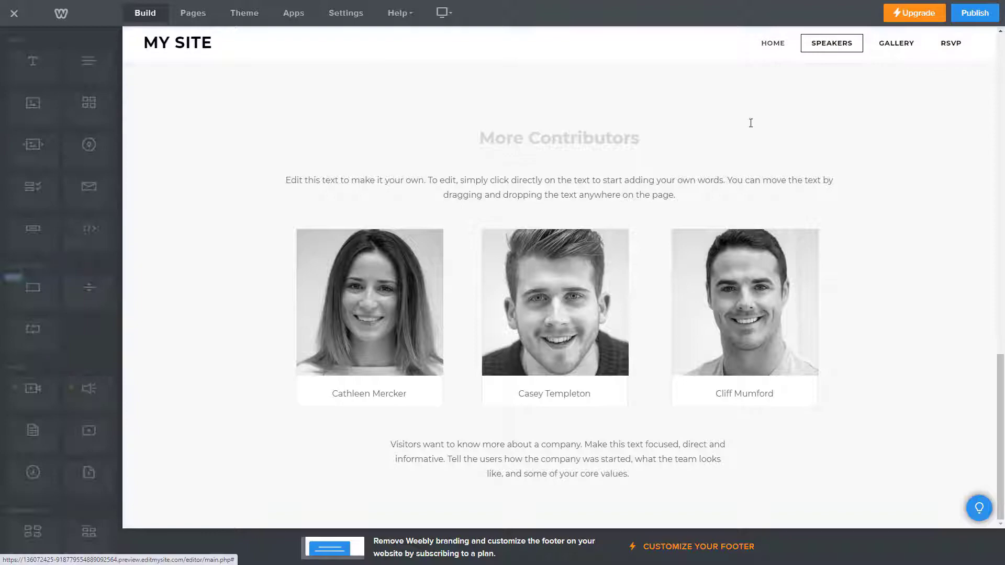
{"action": "left_click", "coordinate": [773, 43]}
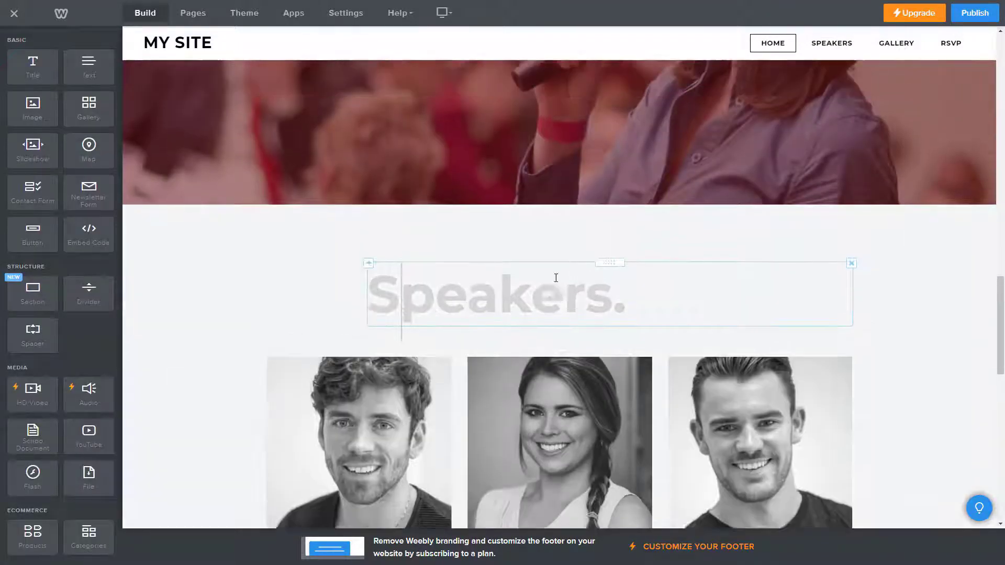
{"action": "scroll", "coordinate": [330, 236], "scroll_direction": "down", "scroll_amount": 1}
{"action": "scroll", "coordinate": [415, 240], "scroll_direction": "down", "scroll_amount": 2}
{"action": "scroll", "coordinate": [360, 317], "scroll_direction": "down", "scroll_amount": 3}
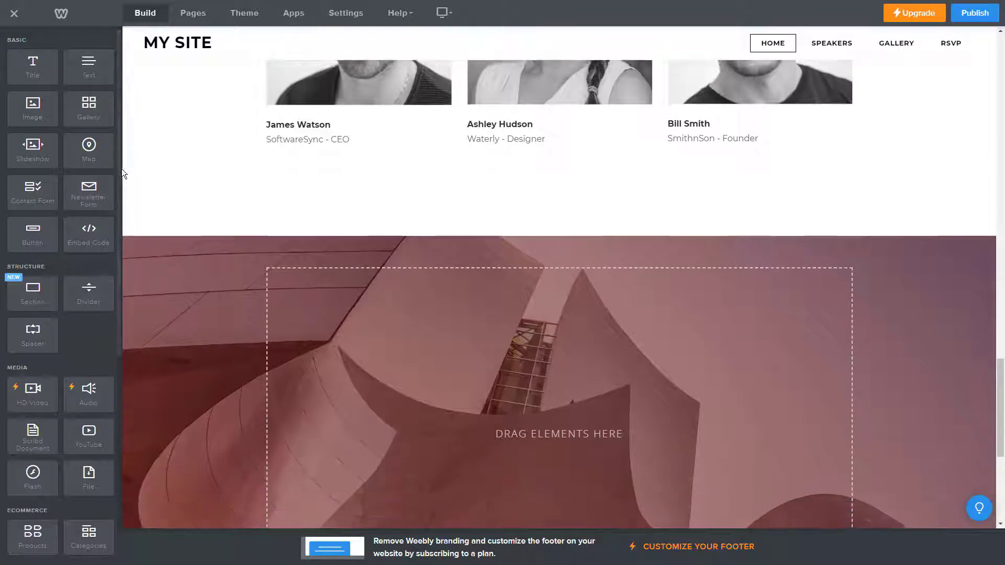
{"action": "mouse_move", "coordinate": [89, 202]}
{"action": "left_mouse_down"}
{"action": "mouse_move", "coordinate": [535, 363]}
{"action": "mouse_move", "coordinate": [621, 369]}
{"action": "left_mouse_up"}
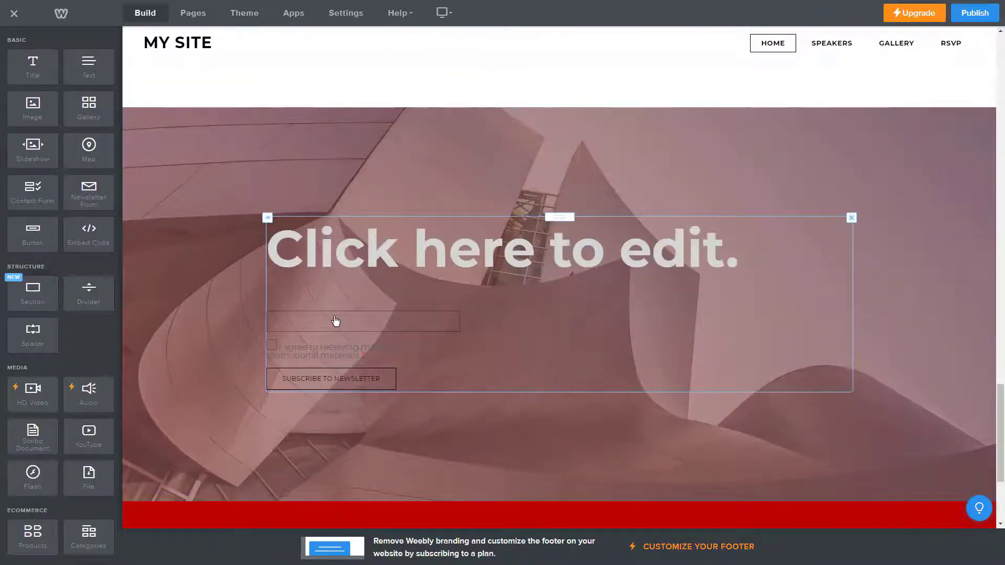
Delete the newsletter form and place a map in the empty photo section
{"action": "left_click", "coordinate": [851, 218]}
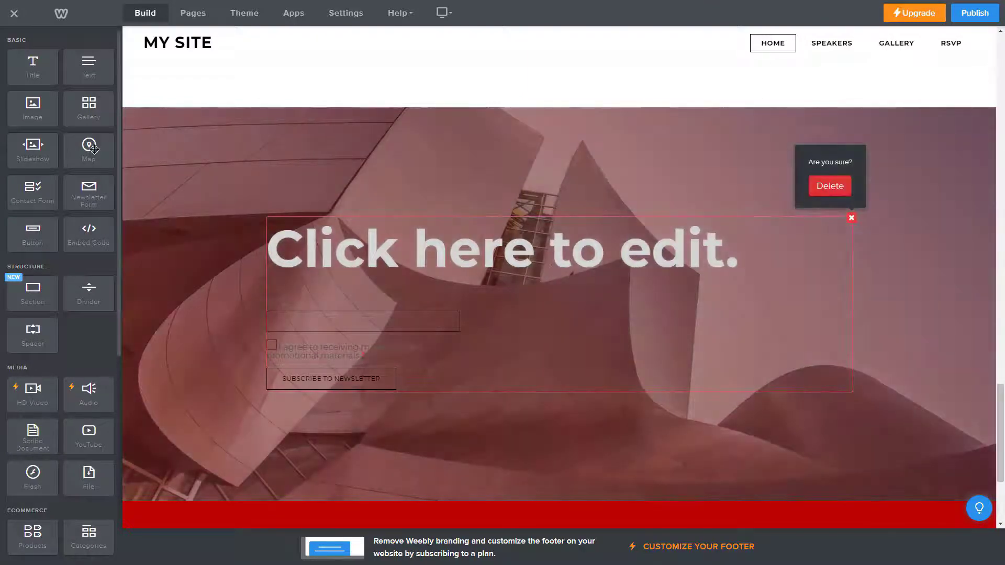
{"action": "left_click", "coordinate": [834, 187]}
{"action": "left_click_drag", "start_coordinate": [89, 147], "coordinate": [357, 270]}
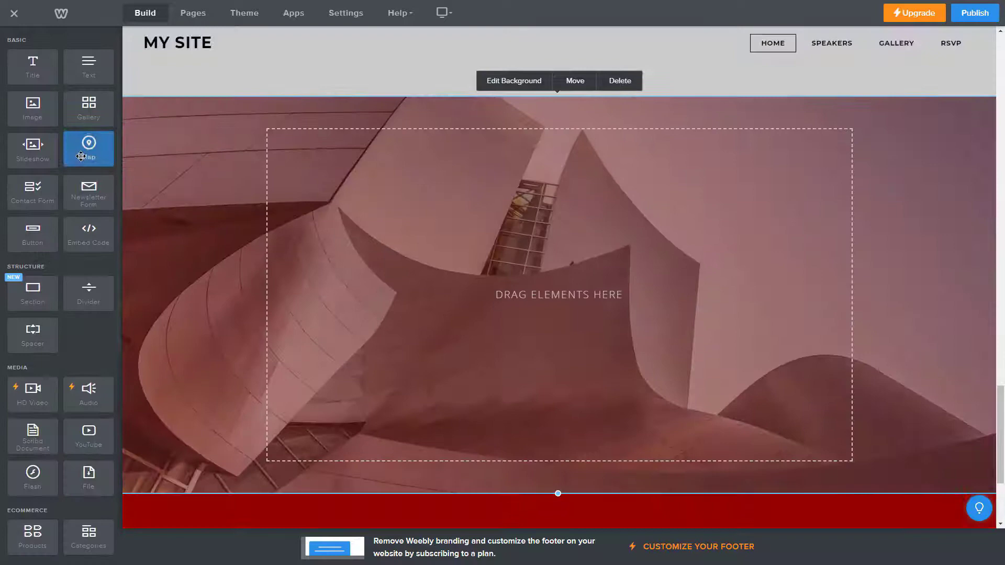
{"action": "left_click_drag", "start_coordinate": [88, 147], "coordinate": [636, 316]}
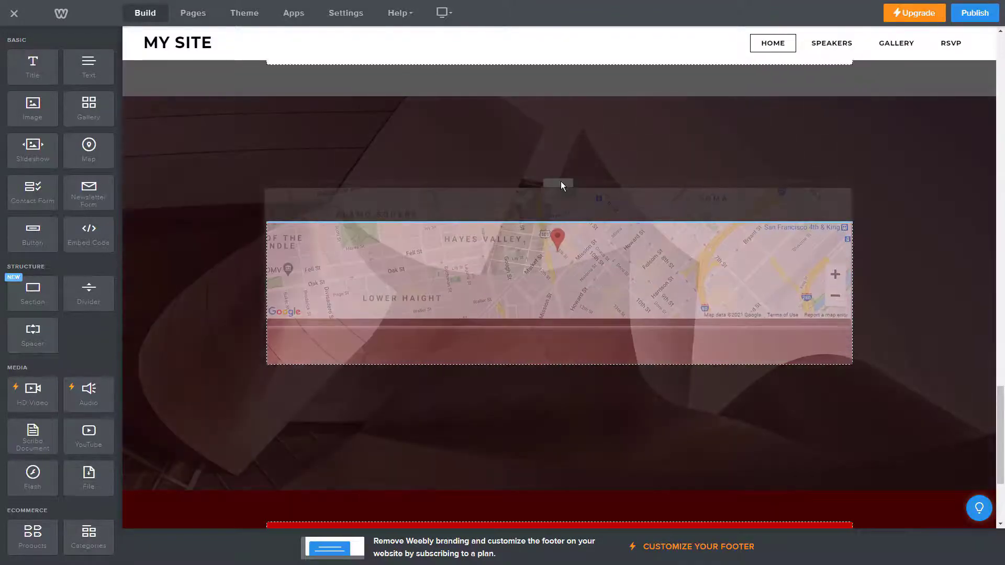
{"action": "left_click_drag", "start_coordinate": [562, 215], "coordinate": [563, 187]}
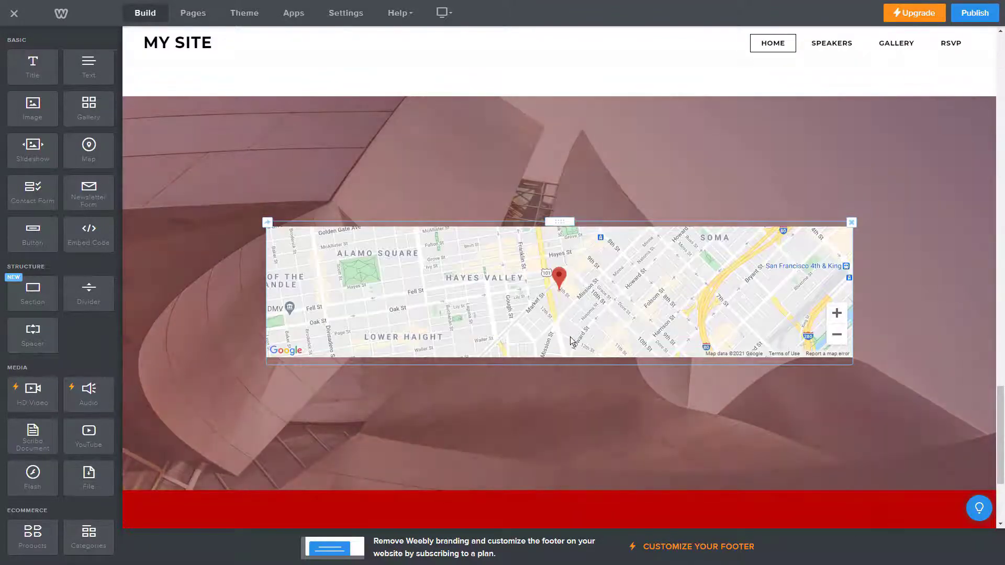
Zoom the map to San Francisco, set its height to 600, and add Google AdSense
{"action": "left_click", "coordinate": [511, 241]}
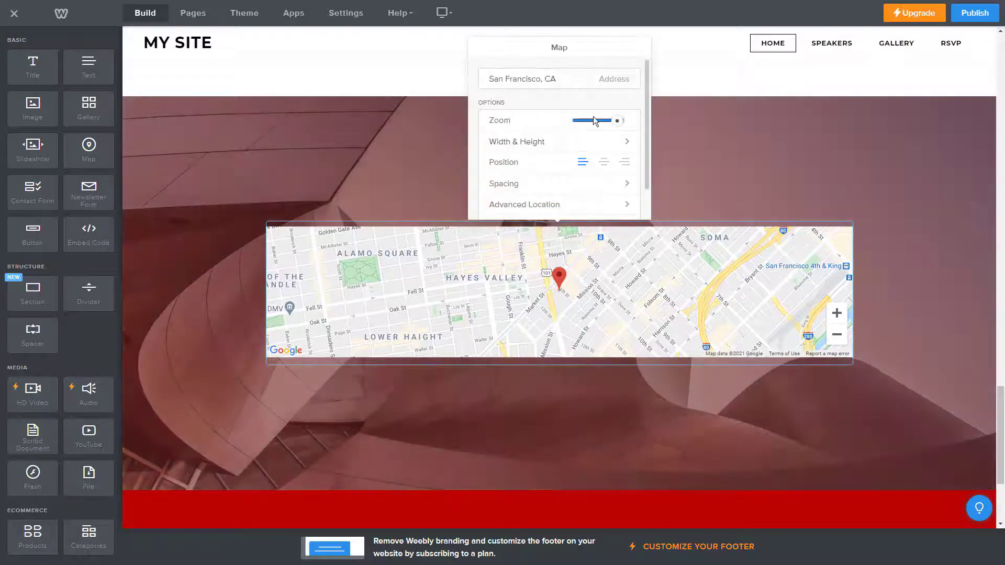
{"action": "left_click_drag", "start_coordinate": [612, 121], "coordinate": [614, 128]}
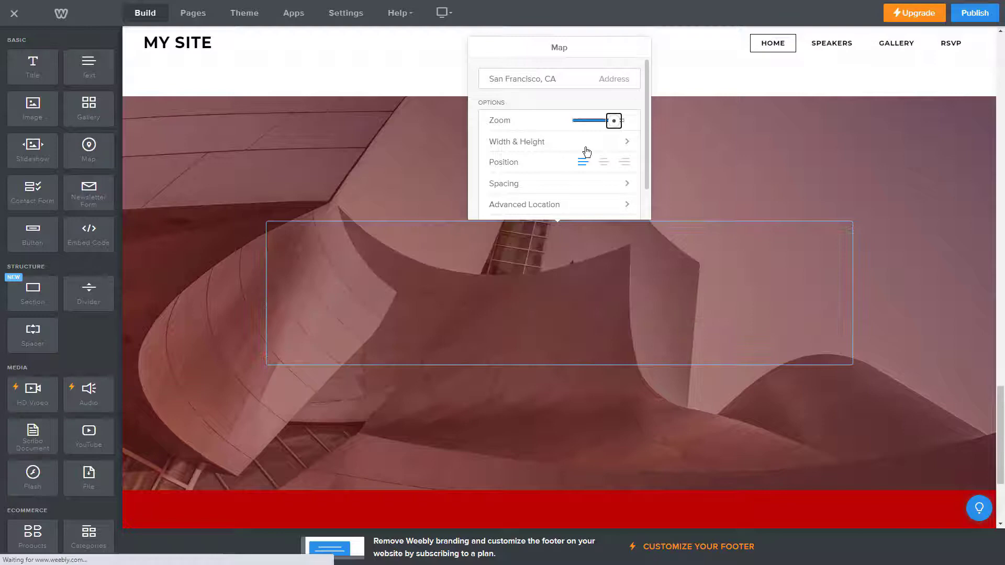
{"action": "scroll", "coordinate": [582, 165], "scroll_direction": "down", "scroll_amount": 1}
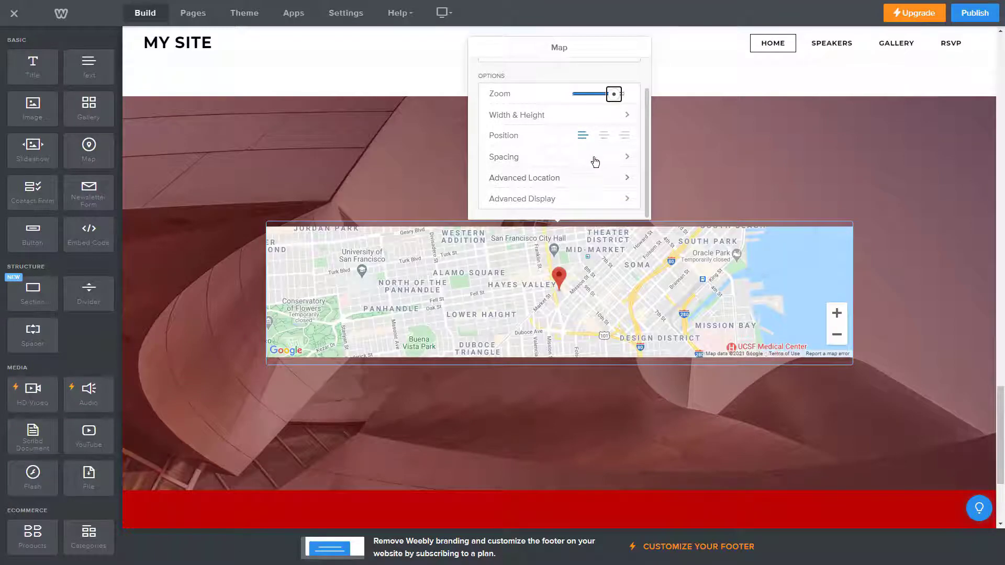
{"action": "left_click", "coordinate": [575, 126]}
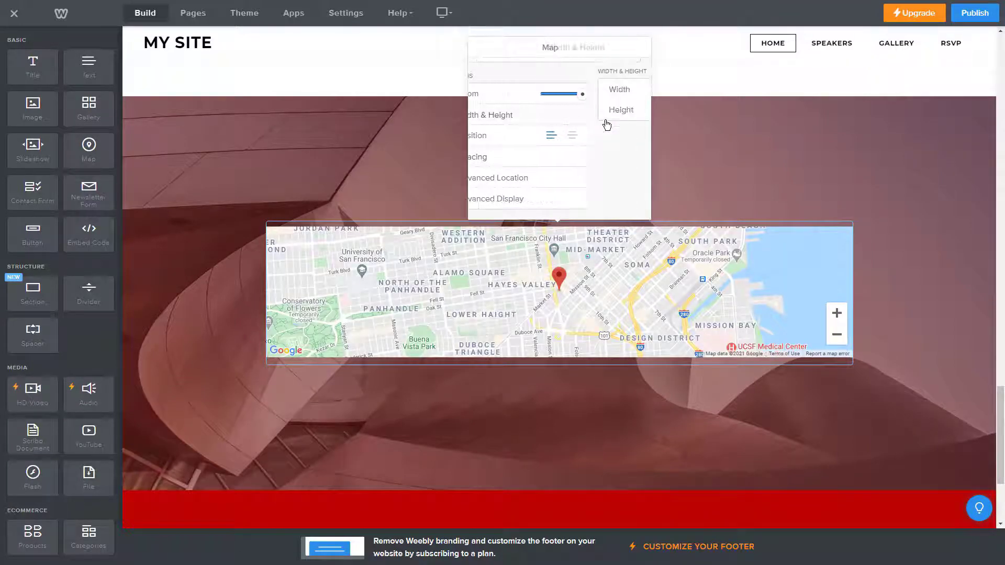
{"action": "left_click", "coordinate": [620, 110]}
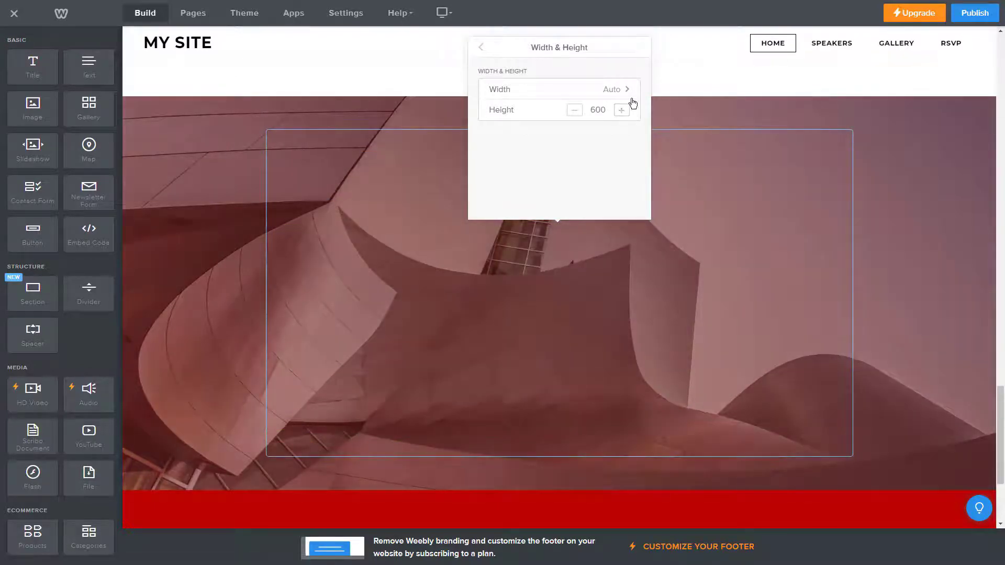
{"action": "left_click", "coordinate": [620, 110]}
{"action": "left_click", "coordinate": [622, 110]}
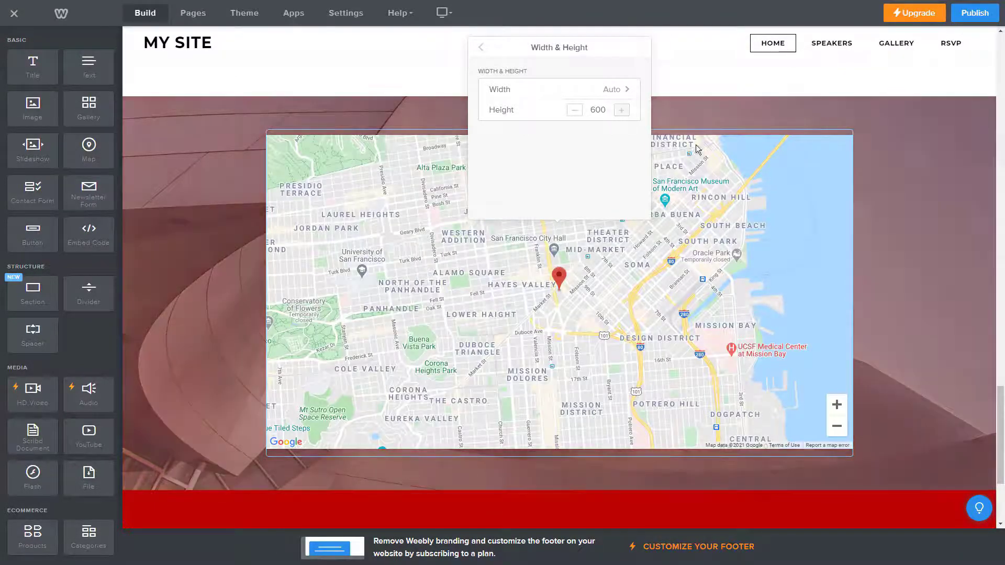
{"action": "left_click", "coordinate": [689, 118]}
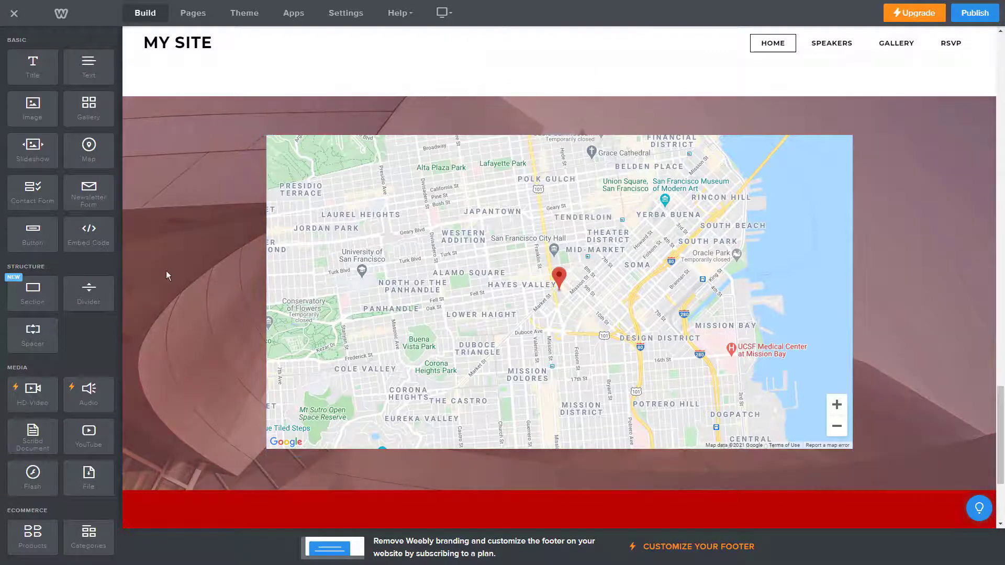
{"action": "scroll", "coordinate": [158, 269], "scroll_direction": "up", "scroll_amount": 3}
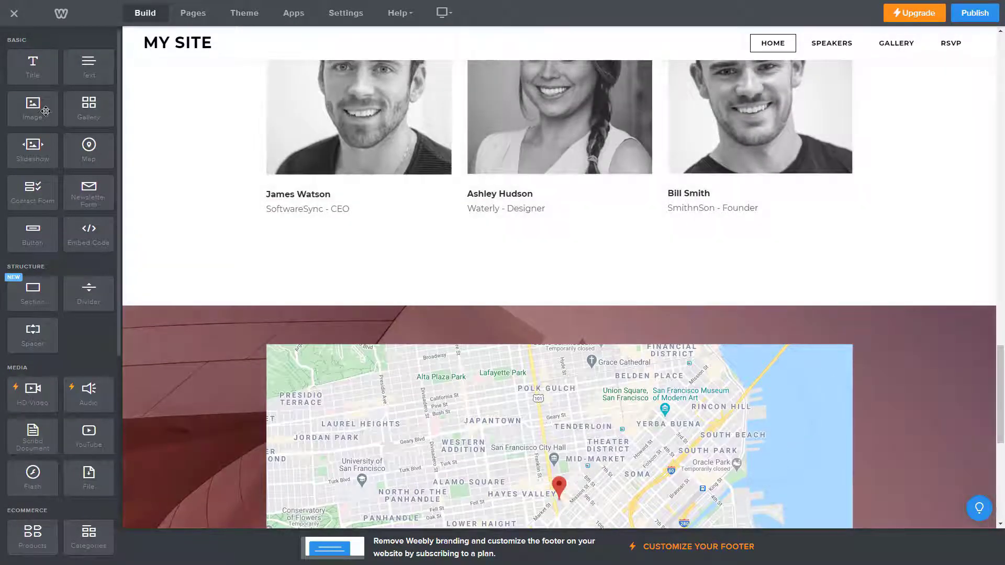
{"action": "scroll", "coordinate": [79, 260], "scroll_direction": "down", "scroll_amount": 4}
{"action": "scroll", "coordinate": [90, 314], "scroll_direction": "down", "scroll_amount": 1}
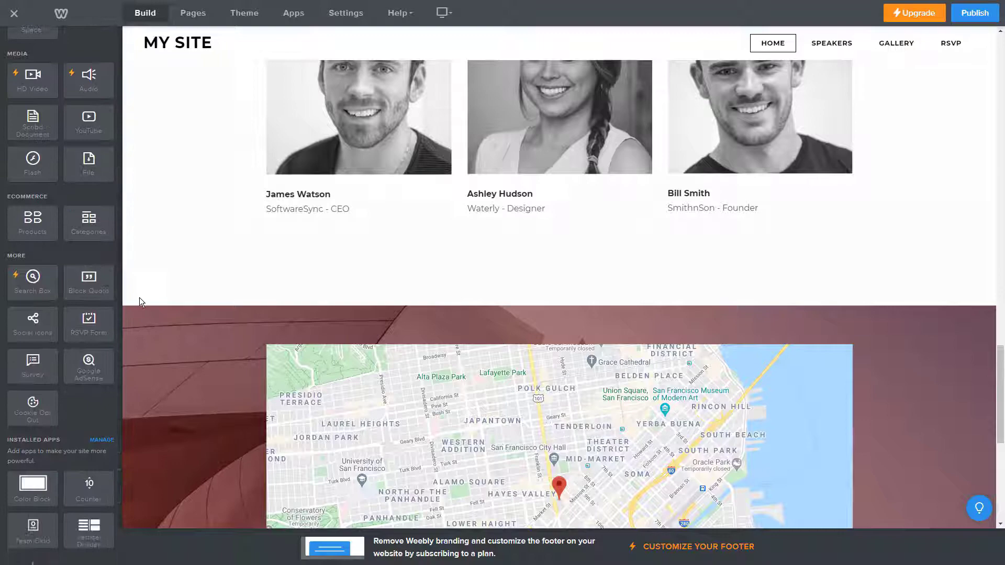
{"action": "scroll", "coordinate": [138, 299], "scroll_direction": "down", "scroll_amount": 4}
{"action": "scroll", "coordinate": [71, 314], "scroll_direction": "down", "scroll_amount": 1}
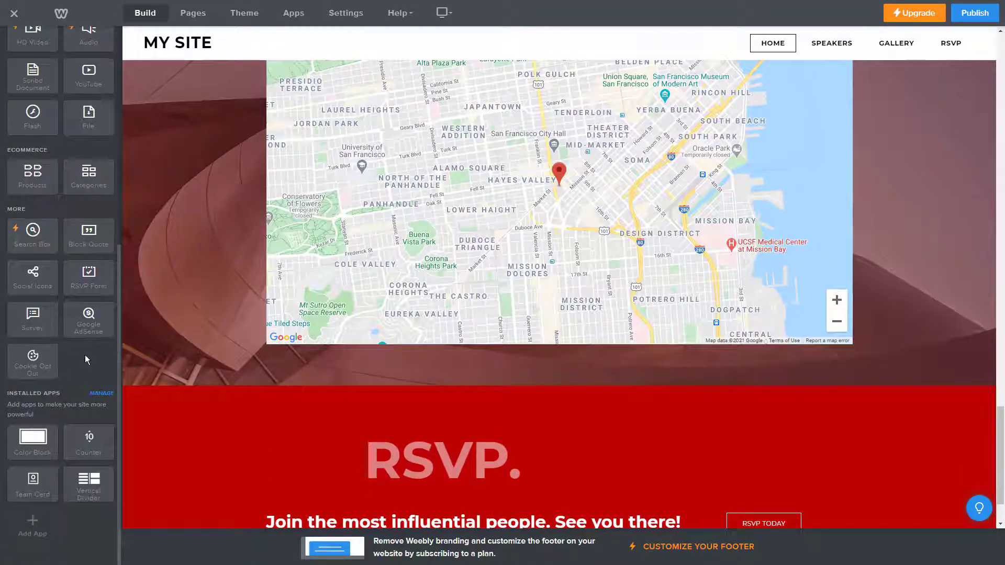
{"action": "left_click_drag", "start_coordinate": [89, 326], "coordinate": [410, 235]}
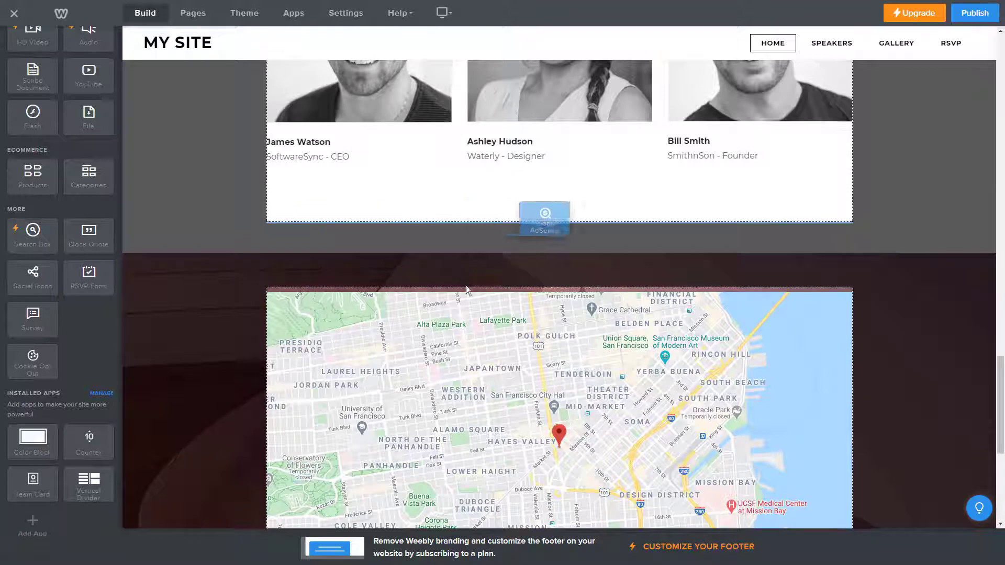
{"action": "left_click_drag", "start_coordinate": [409, 234], "coordinate": [466, 286]}
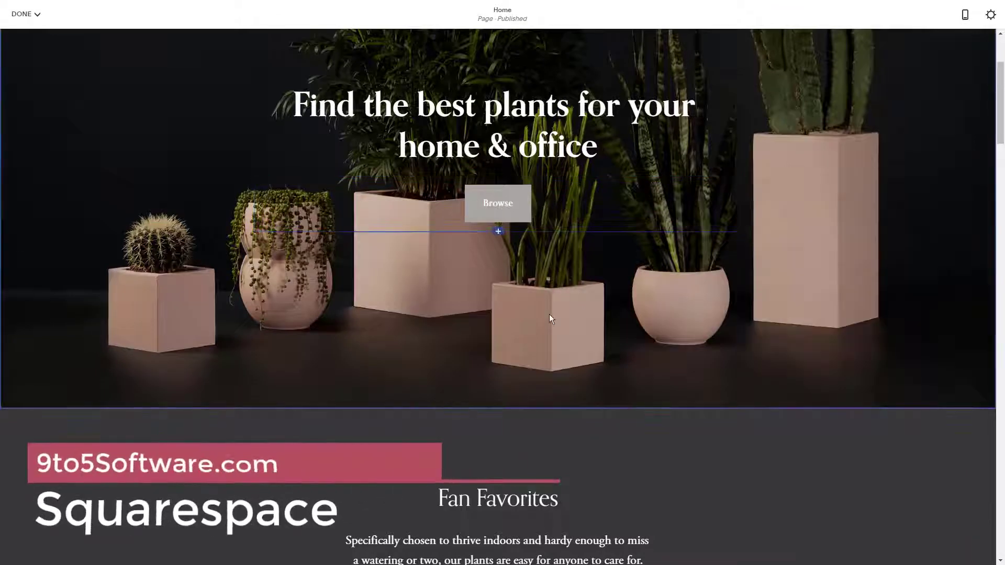
{"action": "scroll", "coordinate": [549, 314], "scroll_direction": "down", "scroll_amount": 5}
Finish editing the Squarespace home page and leave edit mode
{"action": "left_click_drag", "start_coordinate": [470, 279], "coordinate": [506, 279]}
{"action": "scroll", "coordinate": [483, 289], "scroll_direction": "down", "scroll_amount": 1}
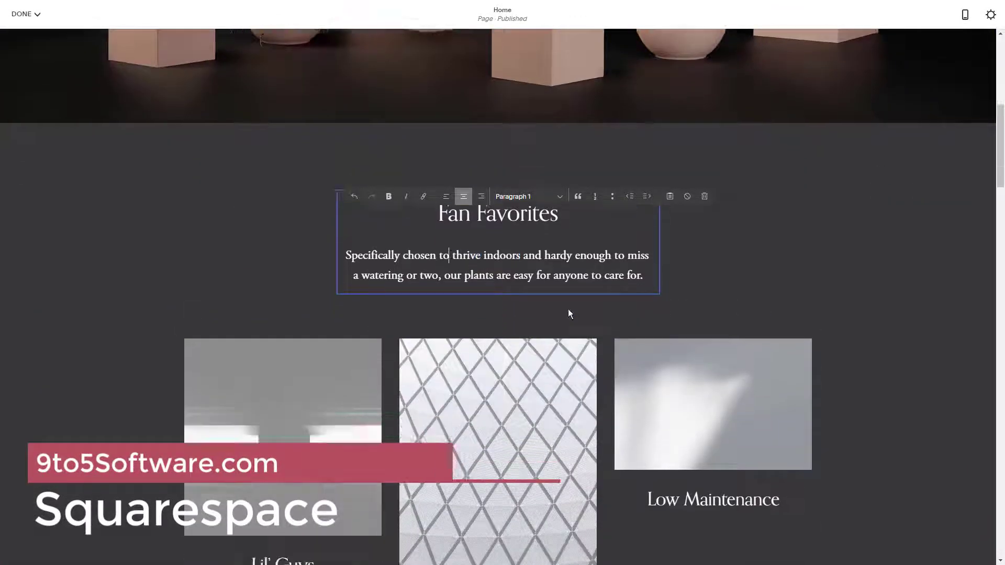
{"action": "scroll", "coordinate": [567, 312], "scroll_direction": "down", "scroll_amount": 5}
{"action": "scroll", "coordinate": [545, 330], "scroll_direction": "down", "scroll_amount": 5}
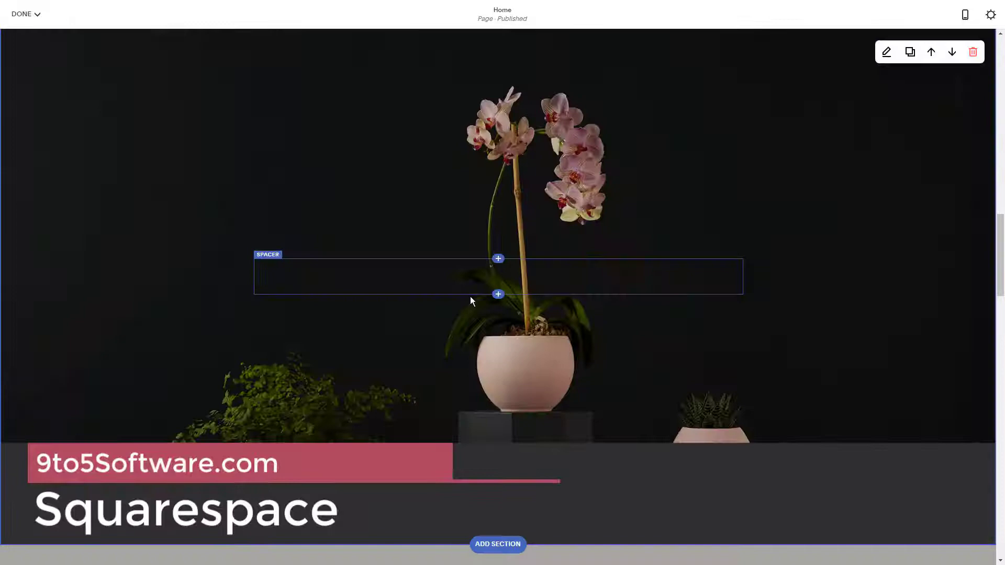
{"action": "scroll", "coordinate": [471, 299], "scroll_direction": "down", "scroll_amount": 2}
{"action": "scroll", "coordinate": [475, 302], "scroll_direction": "up", "scroll_amount": 3}
{"action": "scroll", "coordinate": [507, 302], "scroll_direction": "down", "scroll_amount": 5}
{"action": "scroll", "coordinate": [507, 312], "scroll_direction": "down", "scroll_amount": 4}
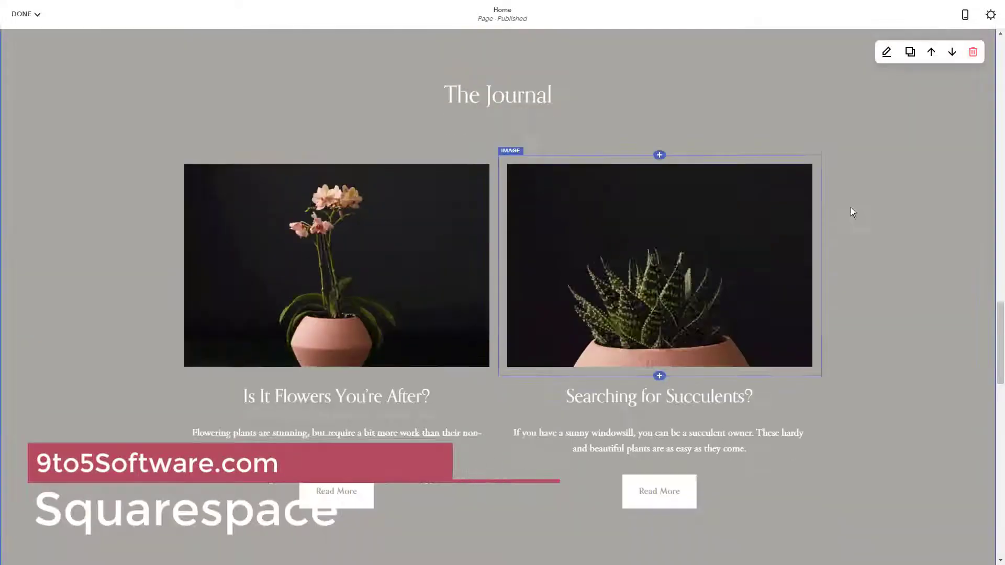
{"action": "left_click", "coordinate": [24, 13]}
{"action": "left_click", "coordinate": [45, 49]}
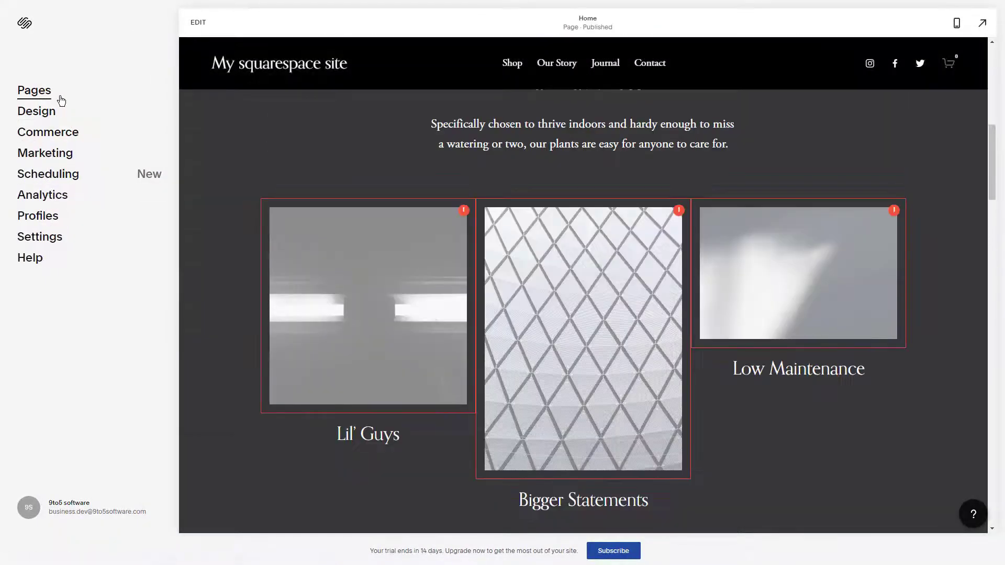
View Our Story, Journal and the 'Is It Flowers You're After?' post, then return to the dashboard
{"action": "left_click", "coordinate": [35, 90]}
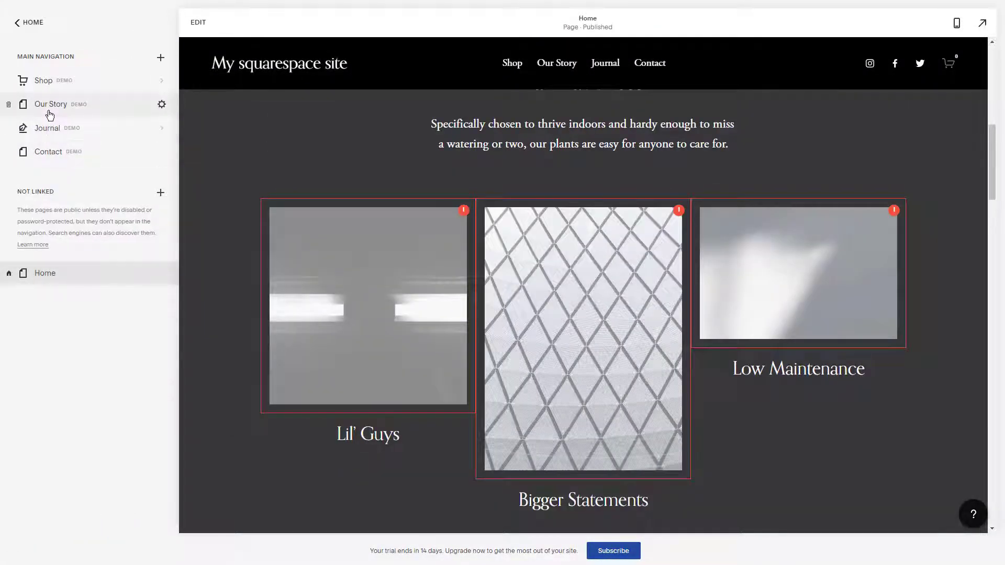
{"action": "left_click", "coordinate": [48, 111]}
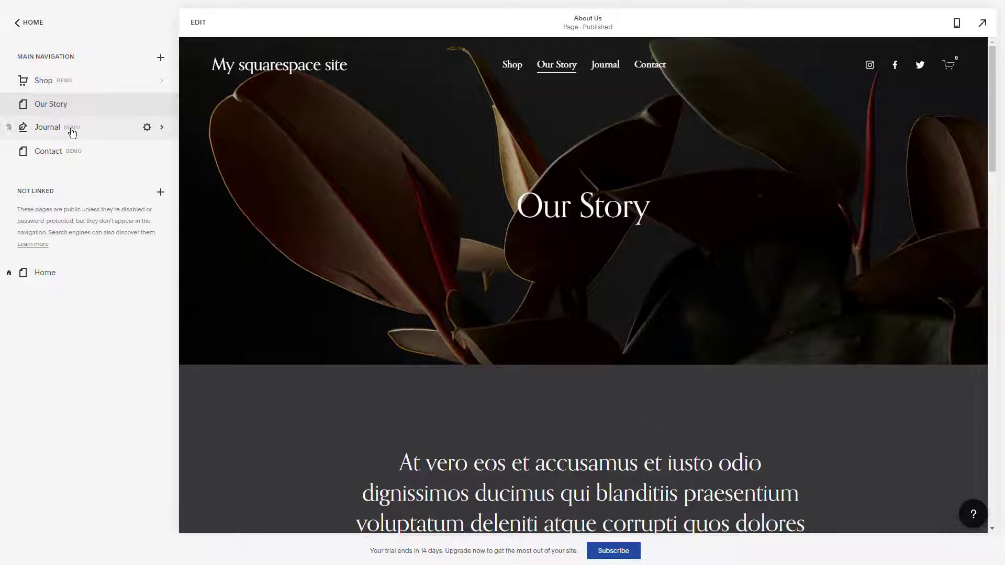
{"action": "left_click", "coordinate": [55, 127]}
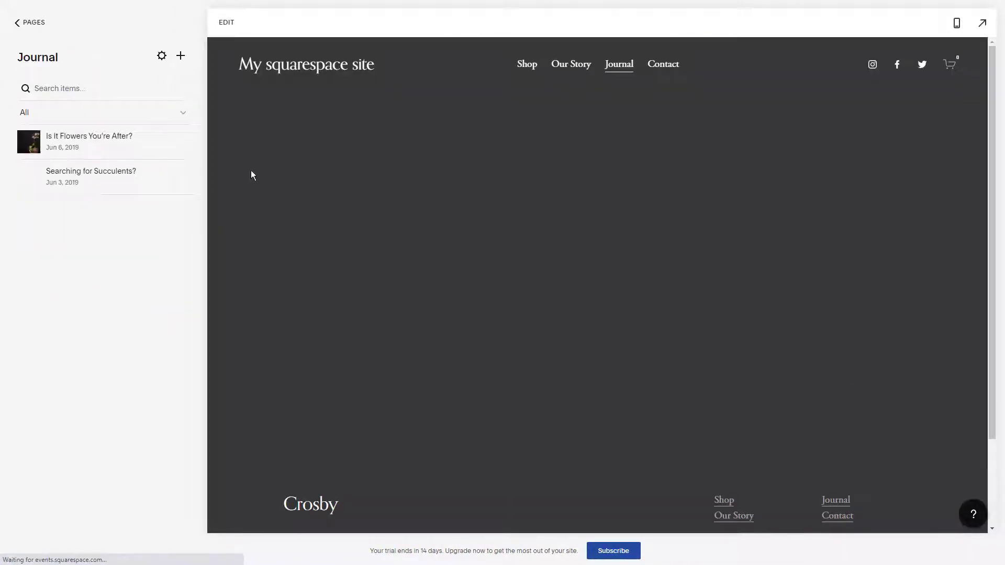
{"action": "left_click", "coordinate": [88, 149]}
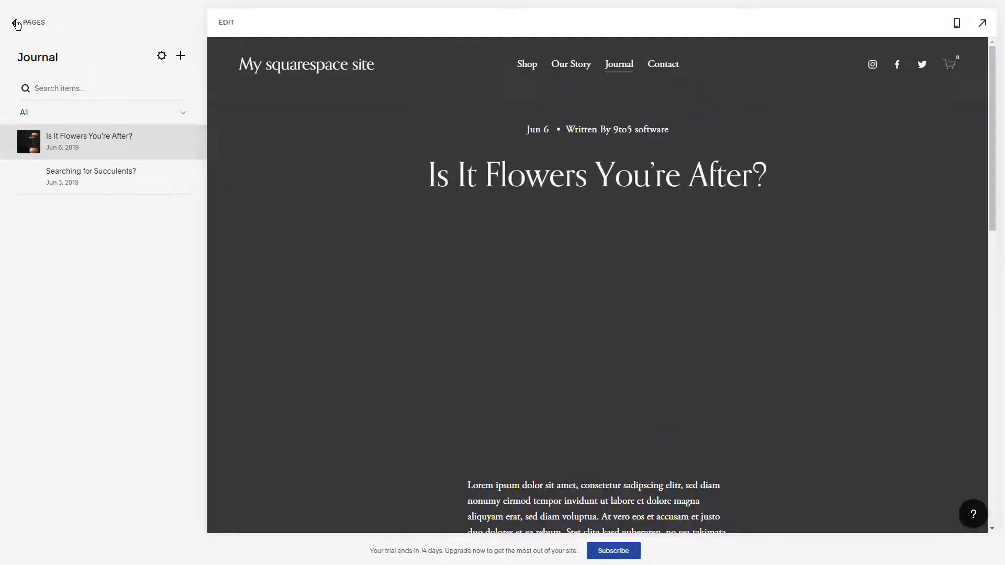
{"action": "left_click", "coordinate": [16, 24]}
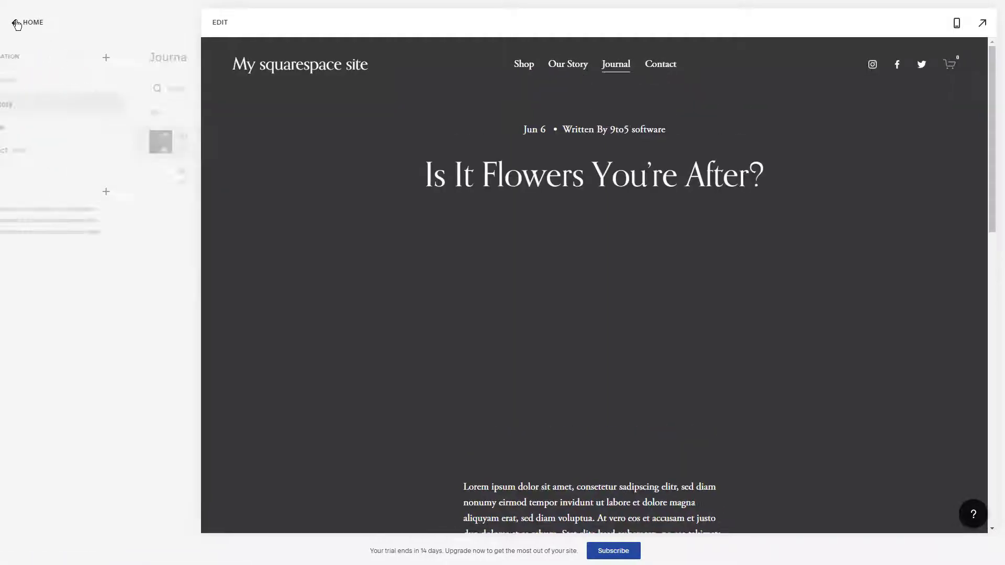
{"action": "scroll", "coordinate": [591, 447], "scroll_direction": "down", "scroll_amount": 4}
{"action": "scroll", "coordinate": [592, 447], "scroll_direction": "up", "scroll_amount": 3}
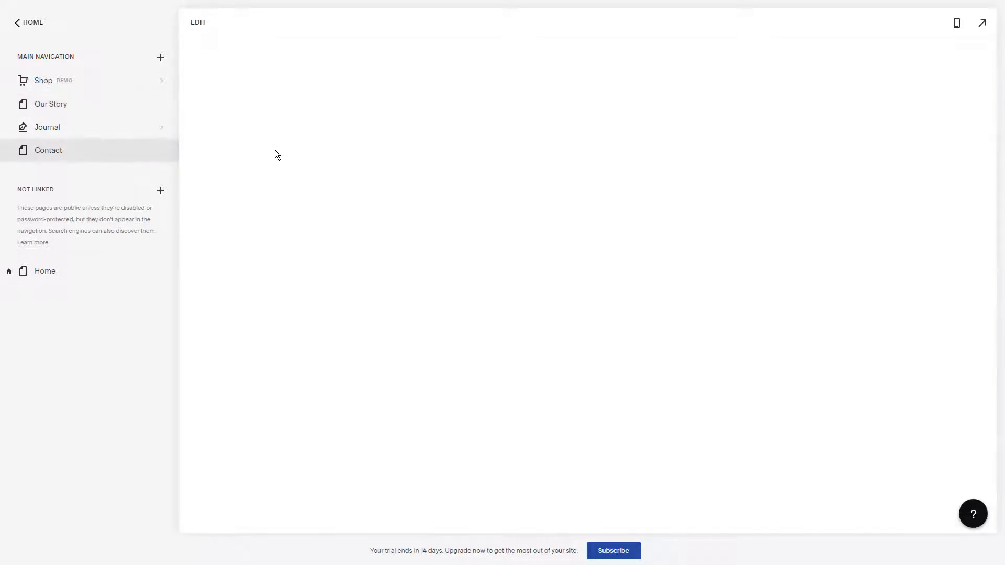
{"action": "scroll", "coordinate": [520, 282], "scroll_direction": "down", "scroll_amount": 3}
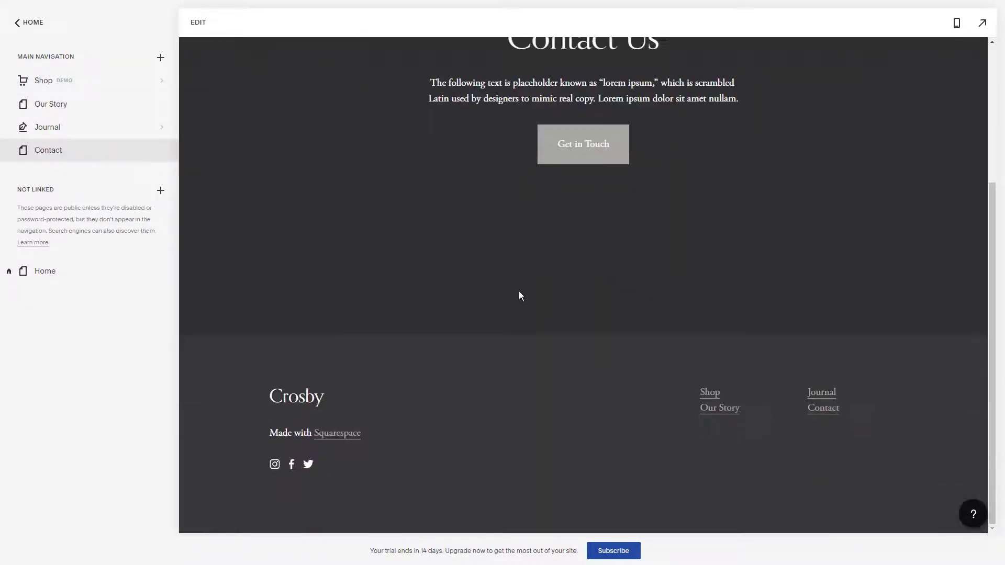
{"action": "scroll", "coordinate": [499, 283], "scroll_direction": "up", "scroll_amount": 3}
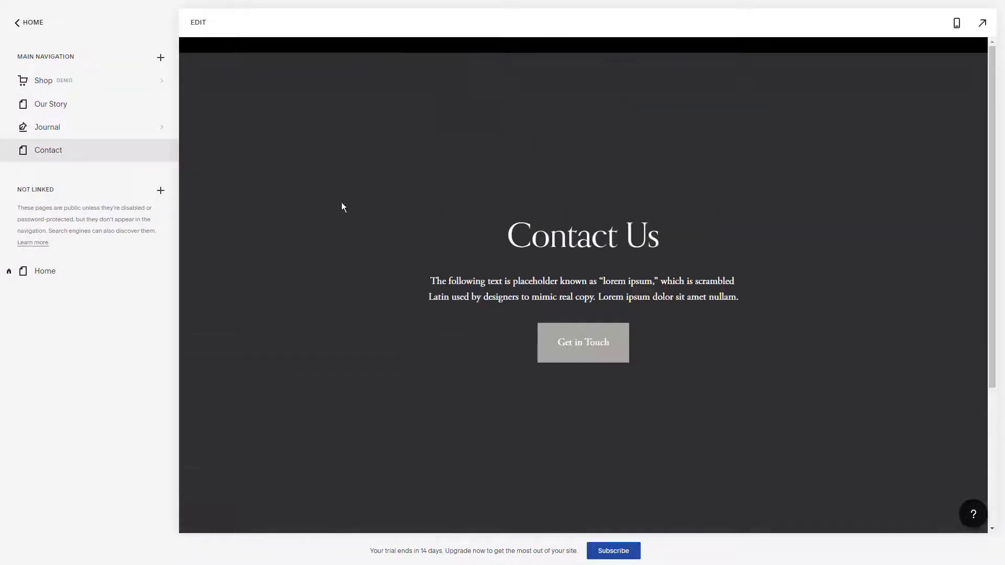
{"action": "left_click", "coordinate": [27, 23]}
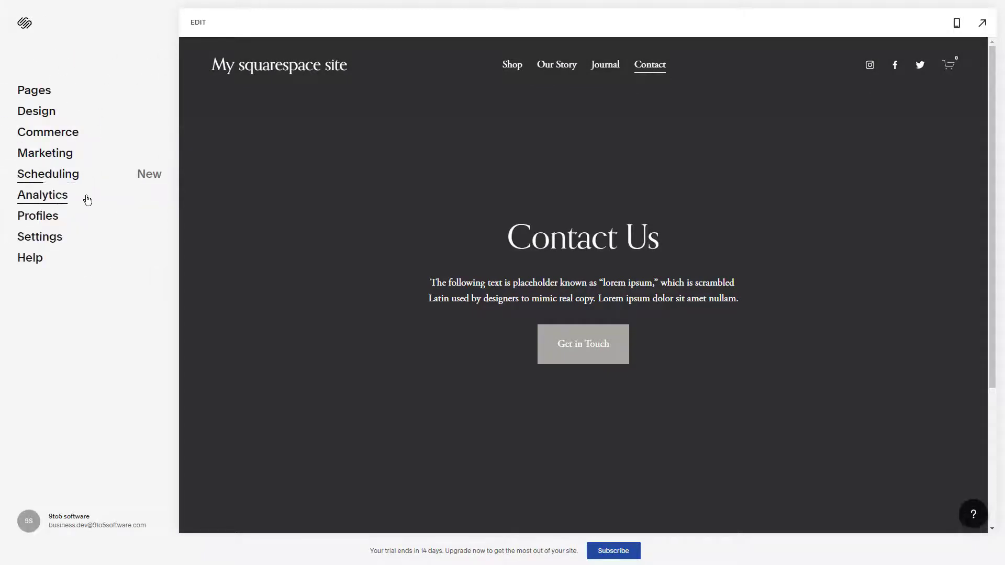
Open site analytics and view the units sold and conversion rate metrics
{"action": "left_click", "coordinate": [47, 195]}
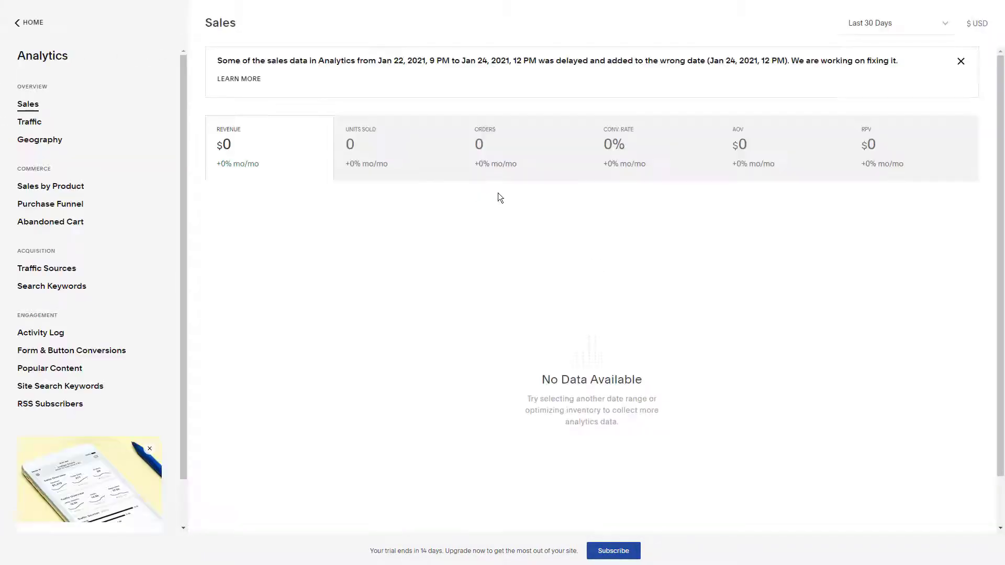
{"action": "left_click", "coordinate": [383, 165]}
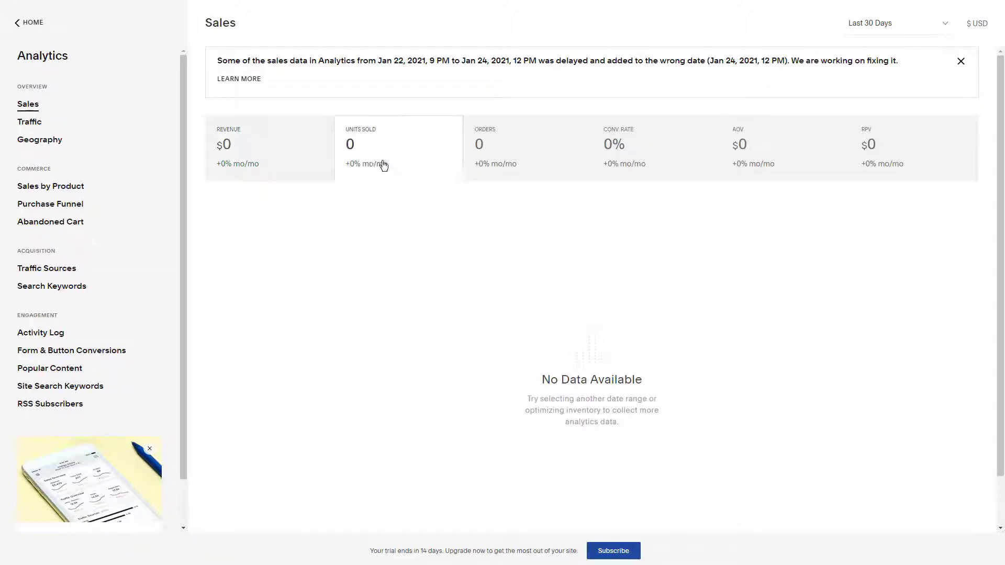
{"action": "left_click", "coordinate": [644, 166]}
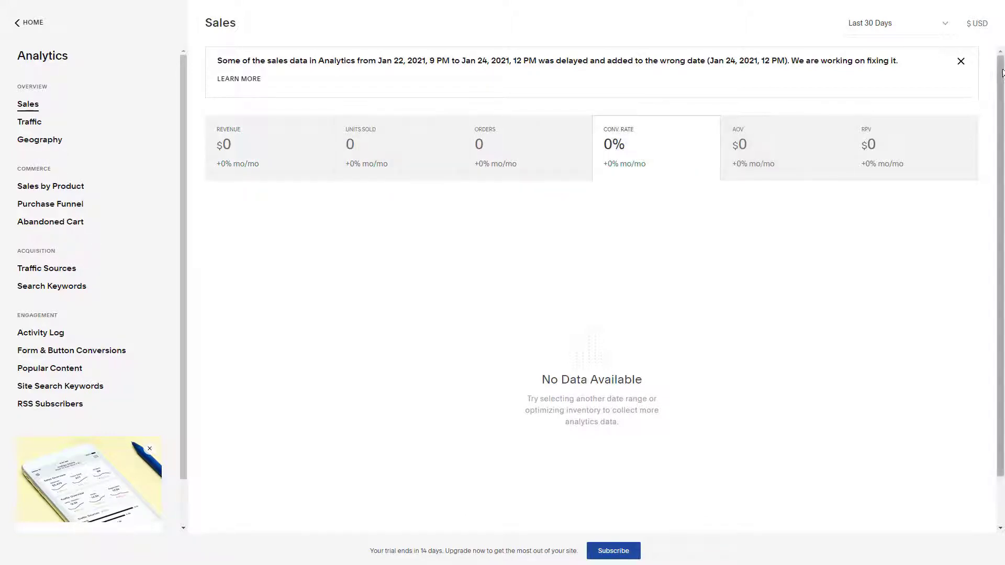
{"action": "left_click", "coordinate": [960, 63]}
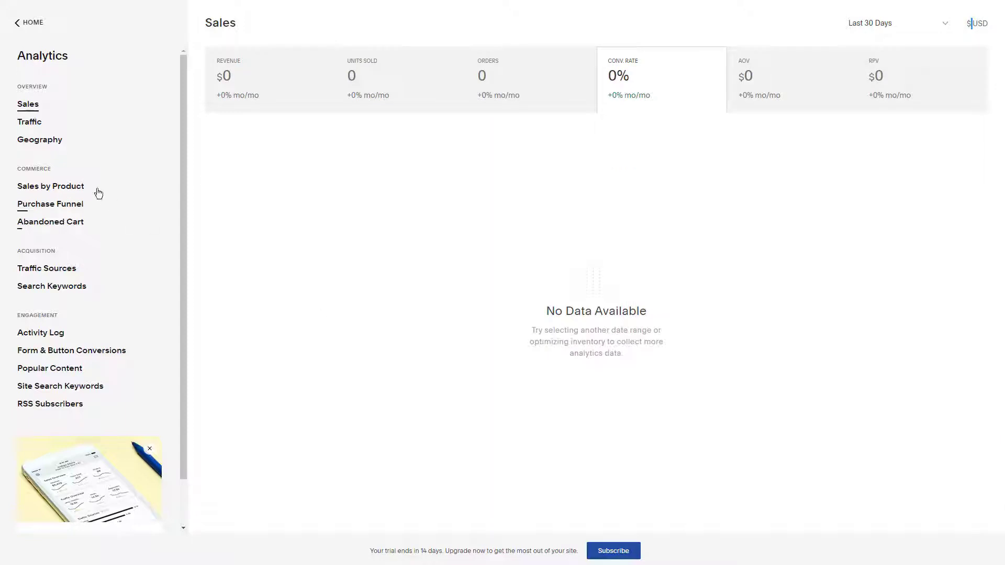
Review Traffic, Geography, Sales by Product, Purchase Funnel, Abandoned Cart and Traffic Sources, then dismiss the Email Campaigns intro
{"action": "left_click", "coordinate": [29, 122]}
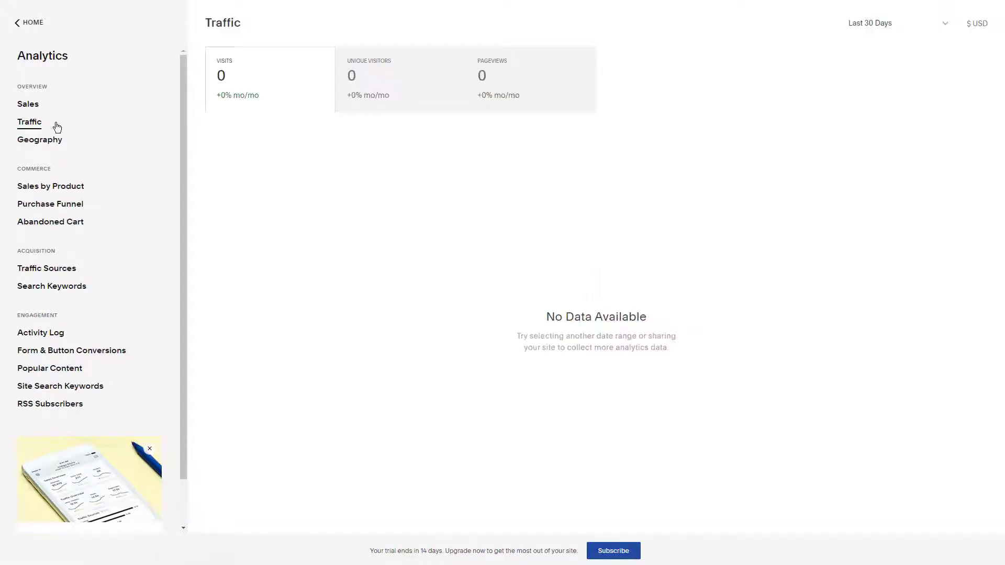
{"action": "left_click", "coordinate": [57, 140]}
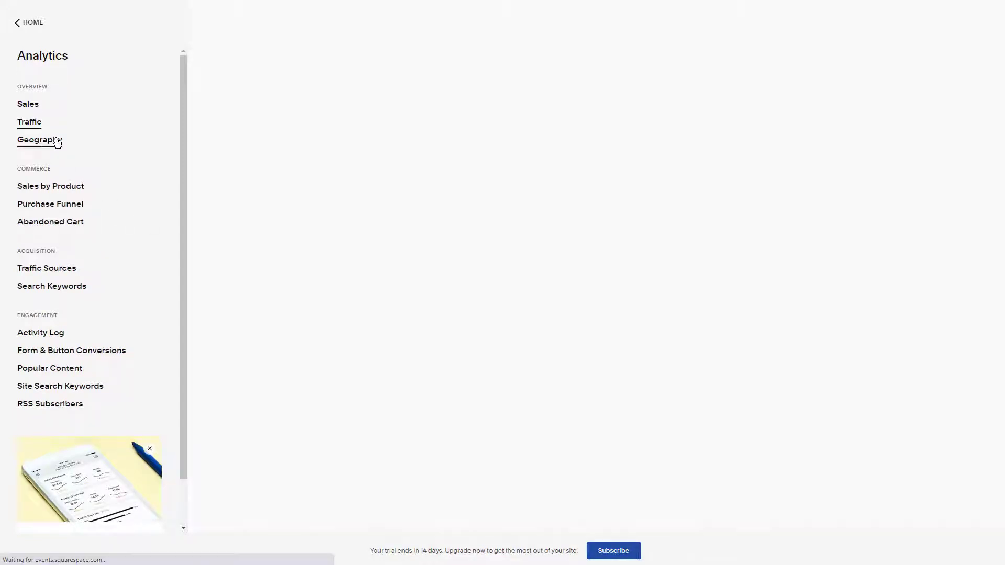
{"action": "left_click", "coordinate": [83, 192]}
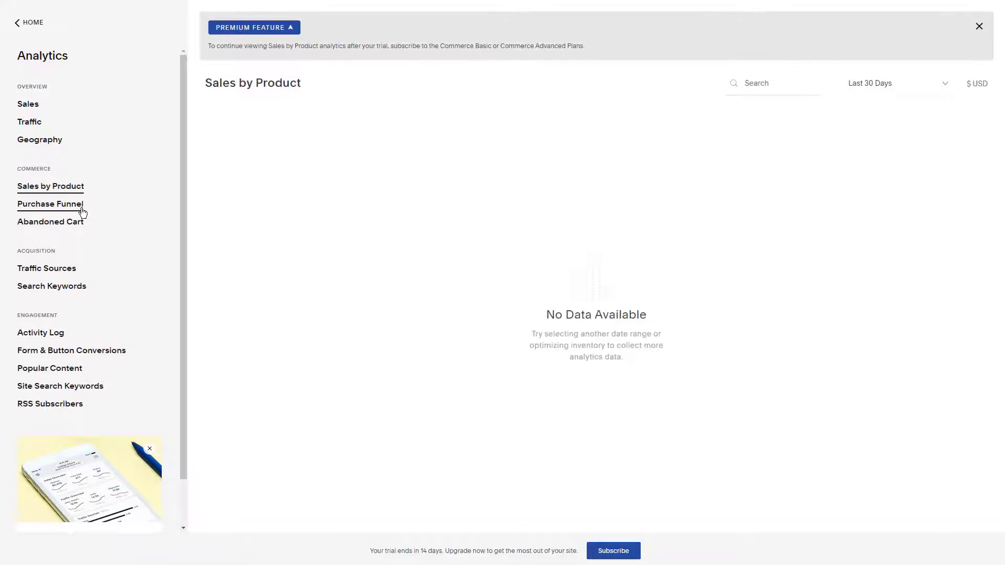
{"action": "left_click", "coordinate": [82, 207]}
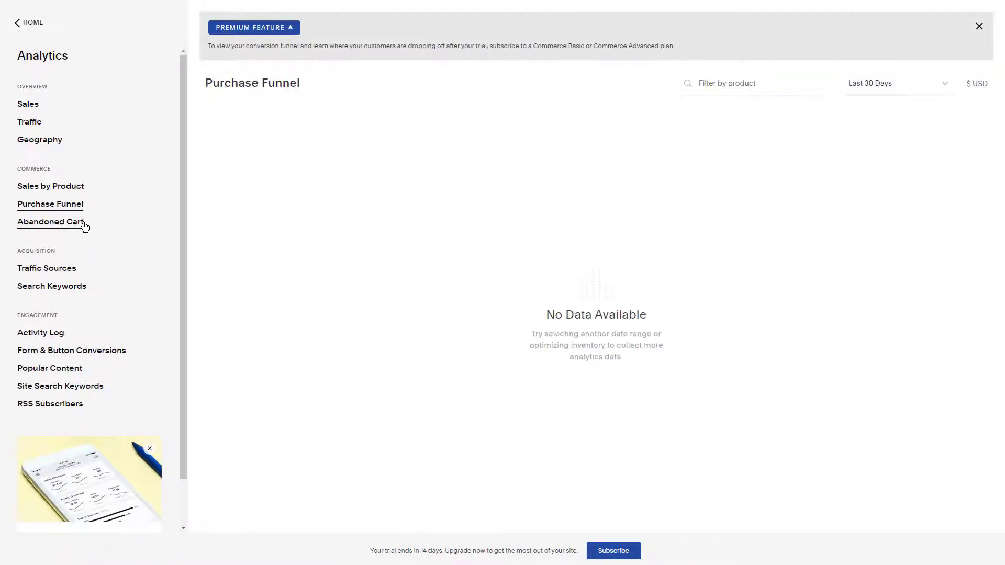
{"action": "left_click", "coordinate": [85, 227]}
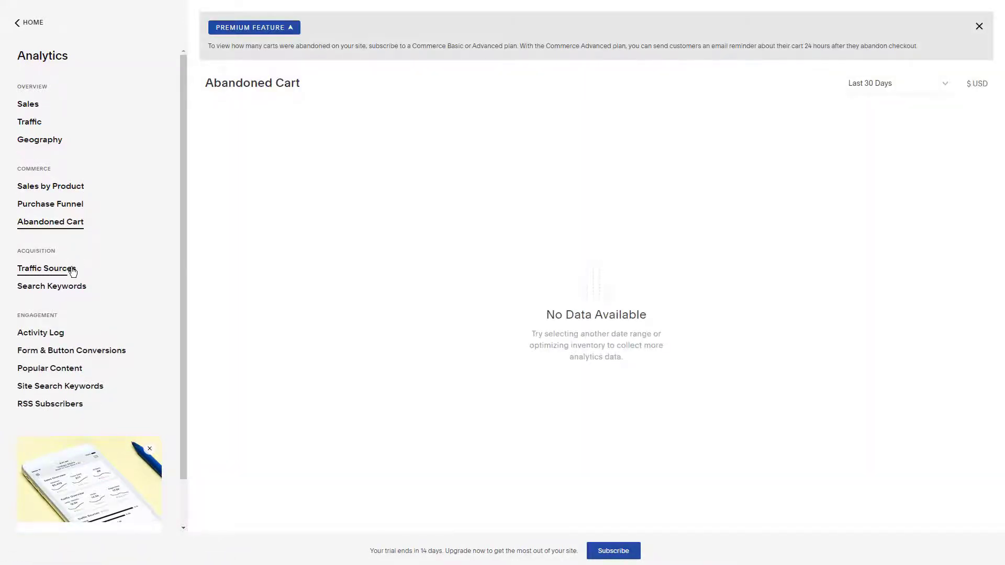
{"action": "left_click", "coordinate": [73, 271]}
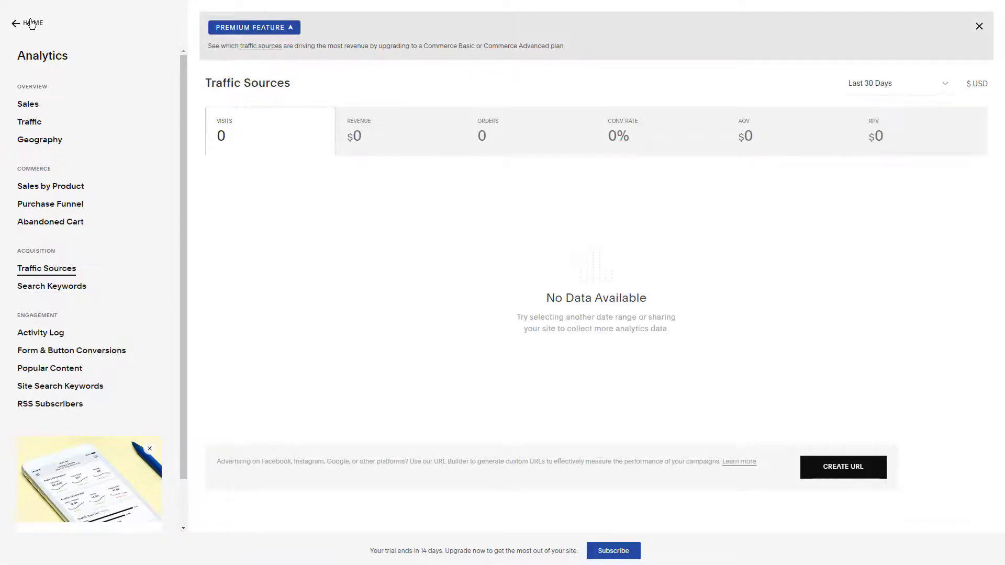
{"action": "left_click", "coordinate": [32, 23]}
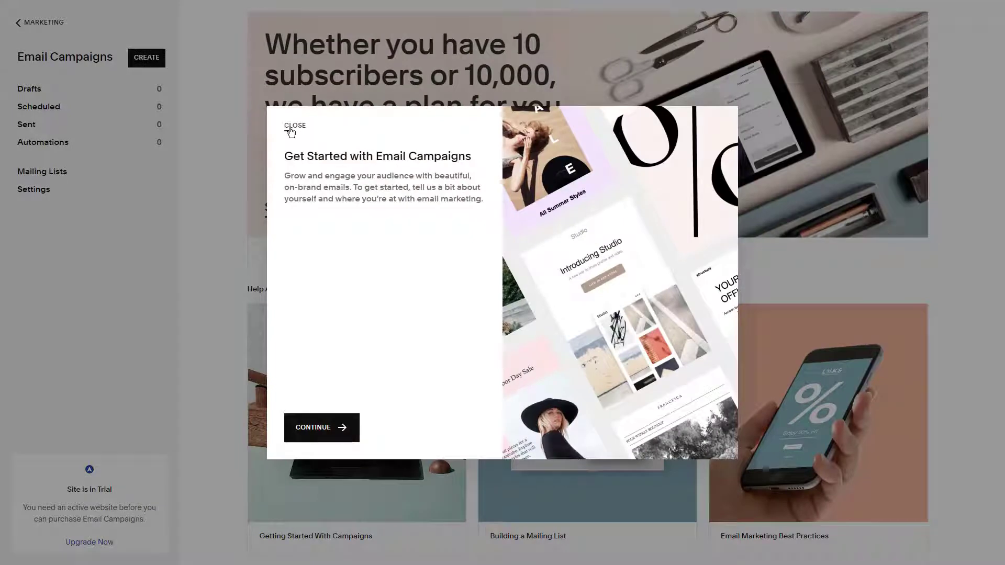
{"action": "left_click", "coordinate": [289, 128]}
{"action": "scroll", "coordinate": [492, 216], "scroll_direction": "down", "scroll_amount": 1}
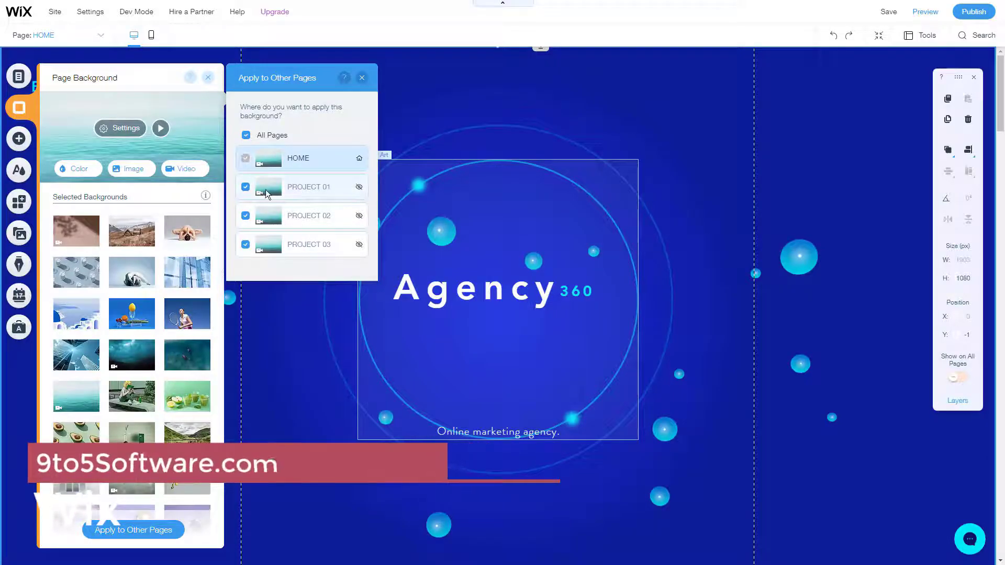
Close Page Background, preview the mobile layout, return to desktop, and open Theme Manager
{"action": "left_click", "coordinate": [362, 79]}
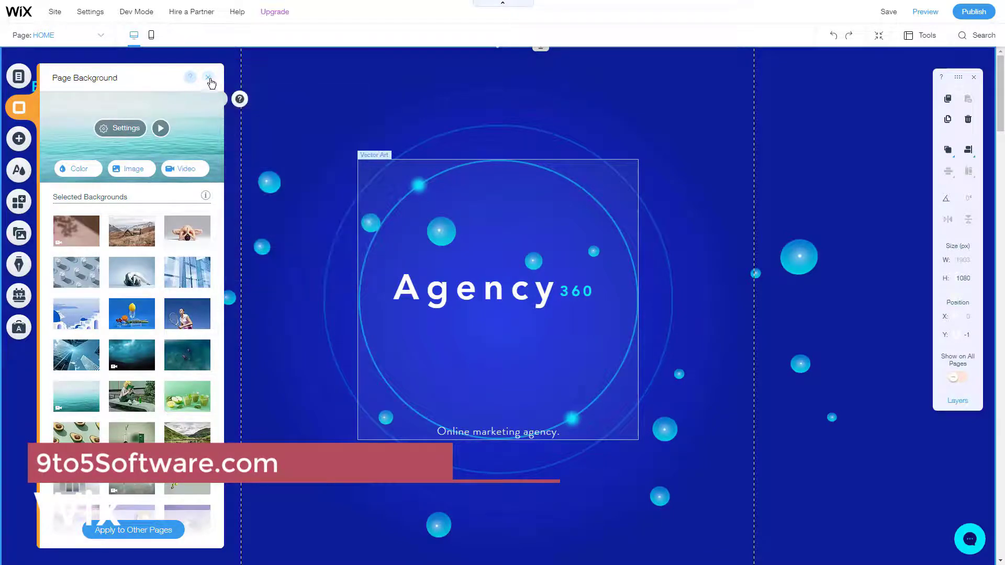
{"action": "left_click", "coordinate": [207, 77]}
{"action": "left_click", "coordinate": [138, 37]}
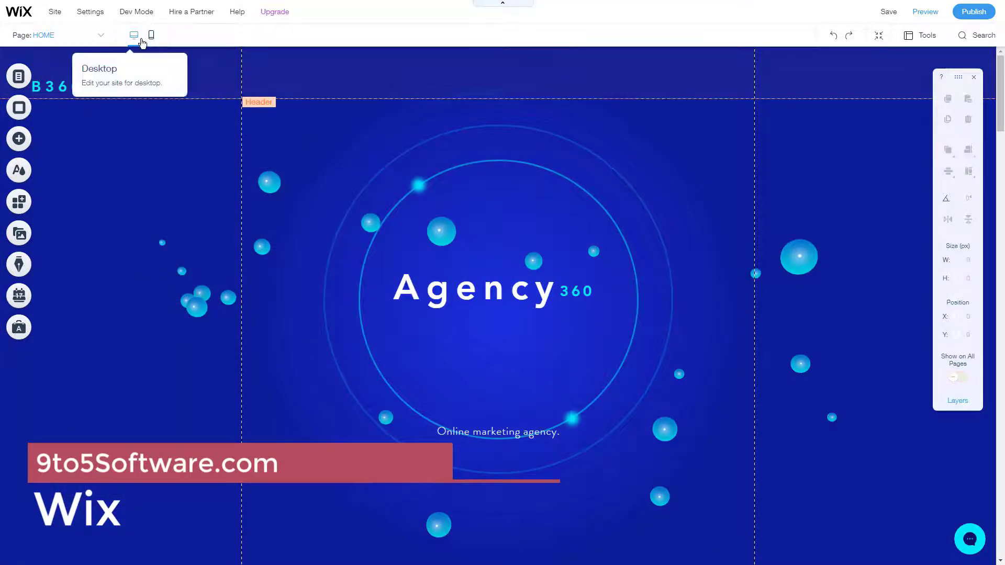
{"action": "left_click", "coordinate": [151, 35]}
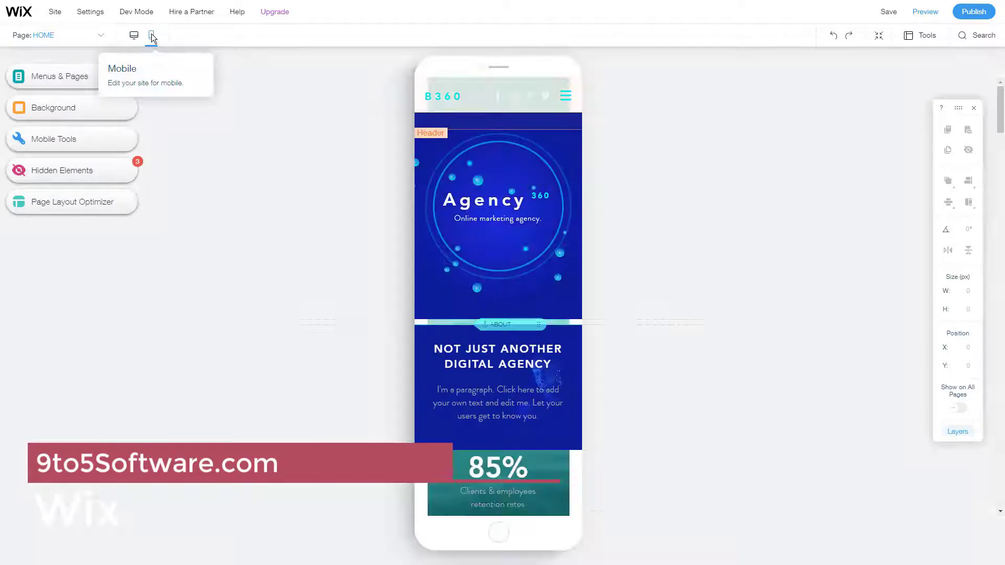
{"action": "scroll", "coordinate": [546, 473], "scroll_direction": "down", "scroll_amount": 5}
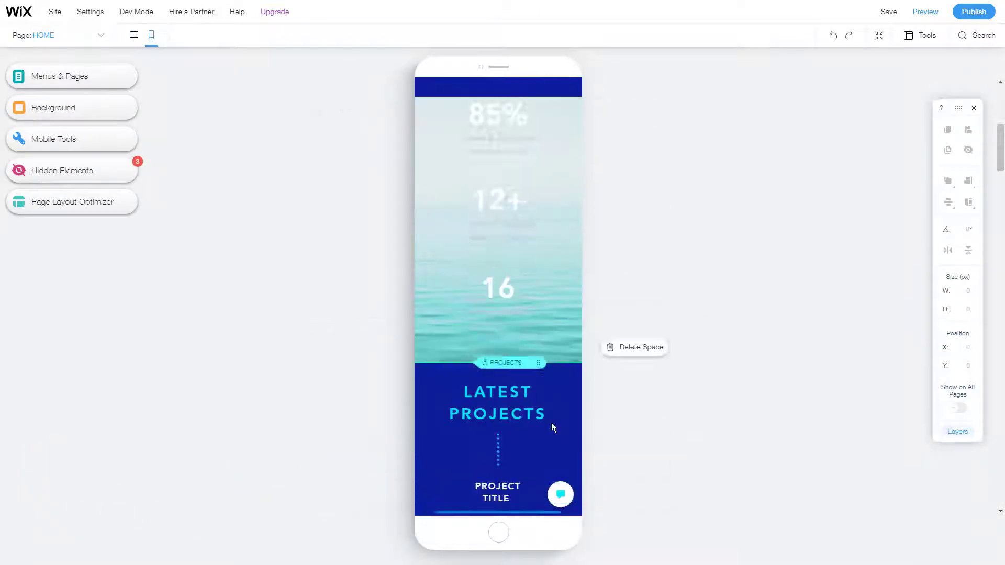
{"action": "scroll", "coordinate": [551, 424], "scroll_direction": "up", "scroll_amount": 4}
{"action": "scroll", "coordinate": [550, 429], "scroll_direction": "up", "scroll_amount": 1}
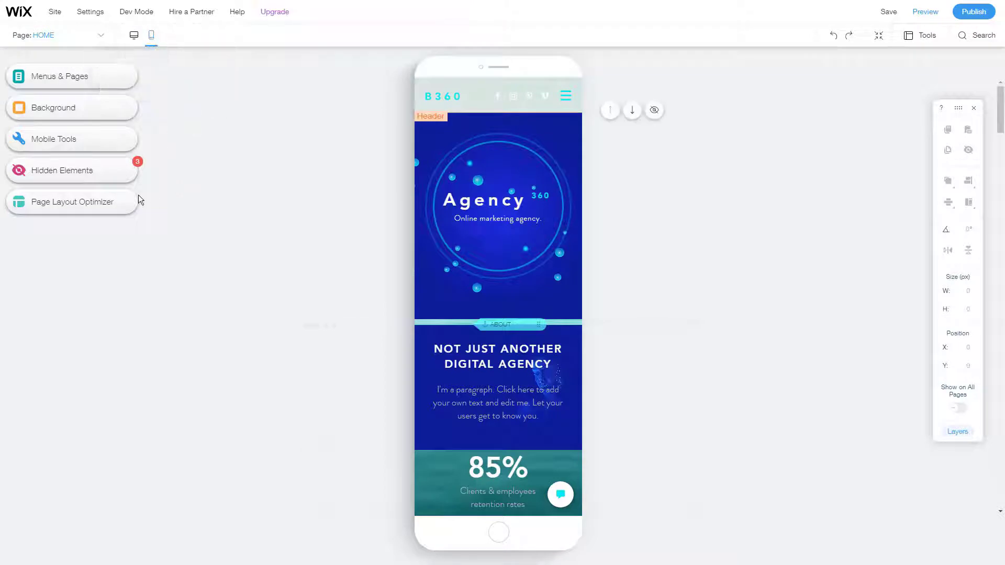
{"action": "left_click", "coordinate": [133, 35]}
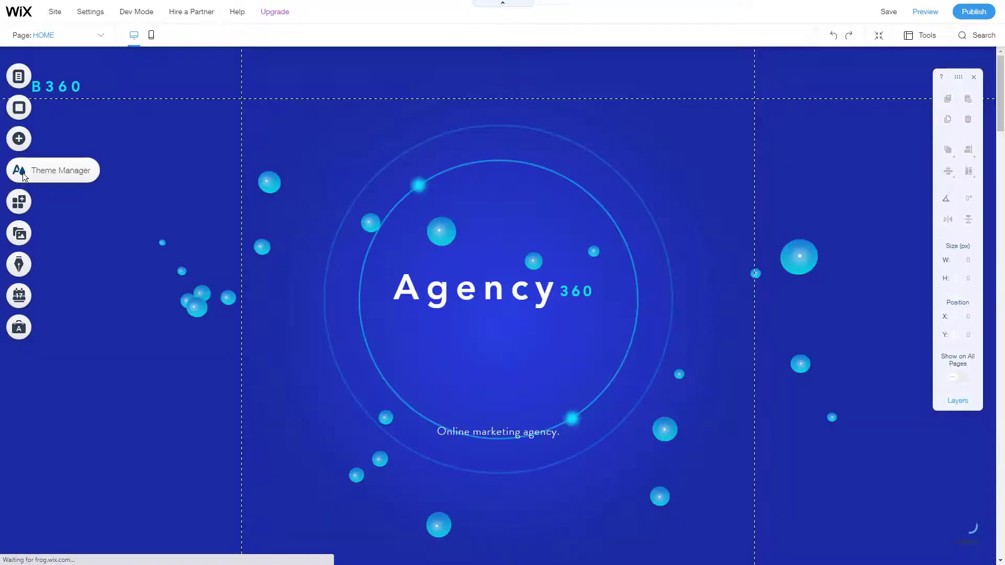
{"action": "left_click", "coordinate": [23, 173]}
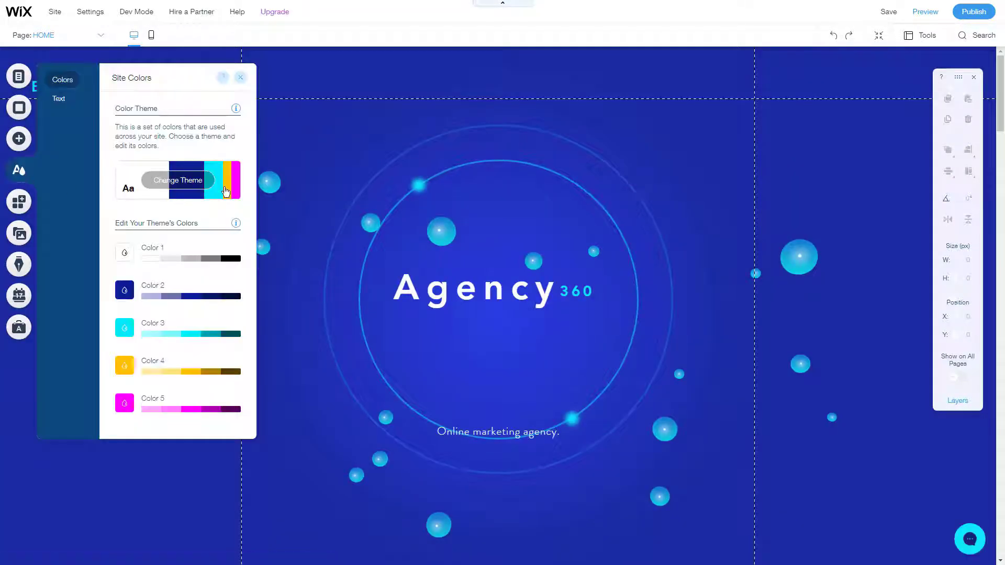
Apply the yellow featured colour theme to the site and select the Agency hero strip
{"action": "left_click", "coordinate": [178, 181]}
{"action": "left_click", "coordinate": [224, 249]}
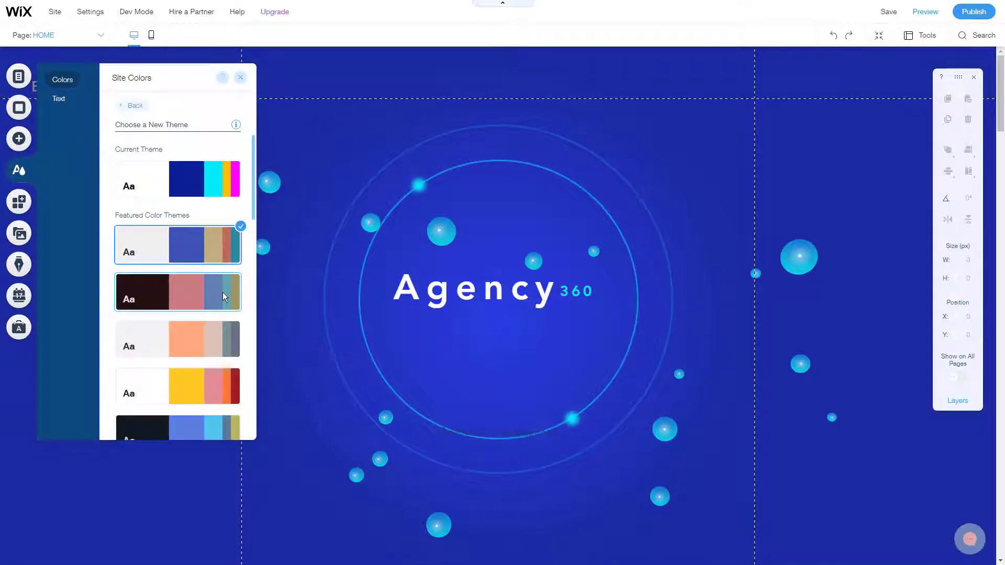
{"action": "left_click", "coordinate": [206, 394]}
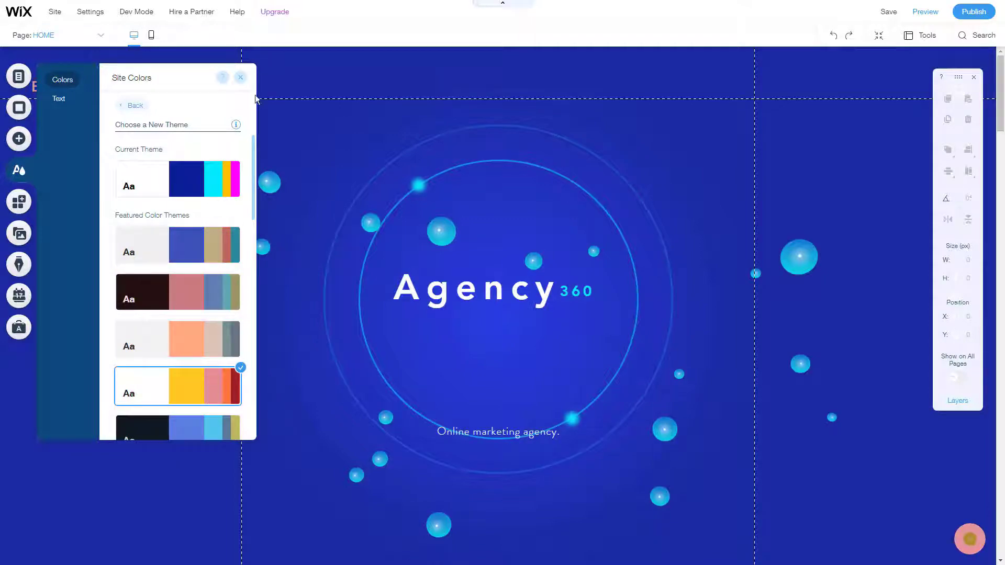
{"action": "left_click", "coordinate": [242, 79]}
{"action": "scroll", "coordinate": [206, 290], "scroll_direction": "down", "scroll_amount": 5}
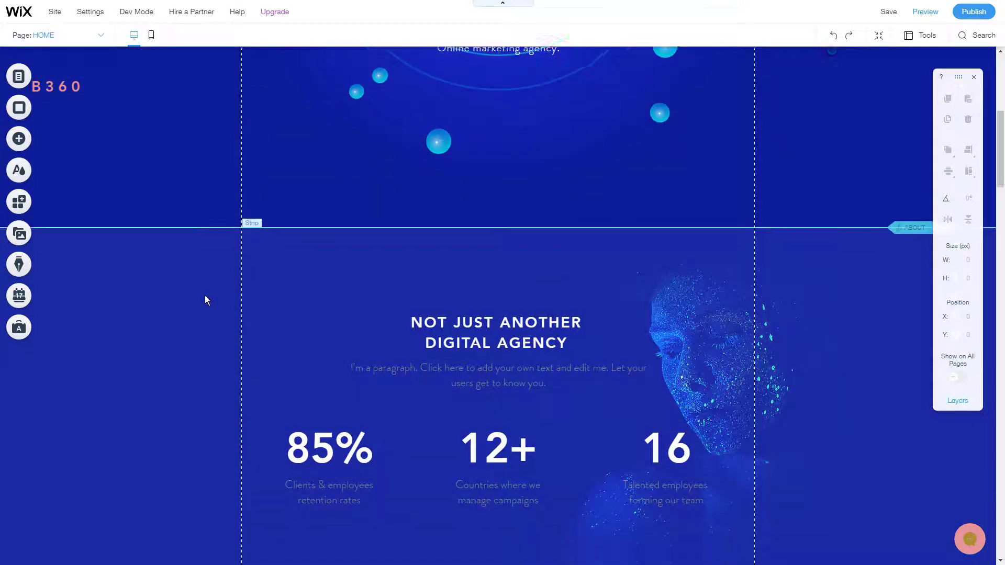
{"action": "scroll", "coordinate": [197, 310], "scroll_direction": "down", "scroll_amount": 5}
{"action": "scroll", "coordinate": [192, 318], "scroll_direction": "down", "scroll_amount": 5}
{"action": "scroll", "coordinate": [174, 338], "scroll_direction": "down", "scroll_amount": 5}
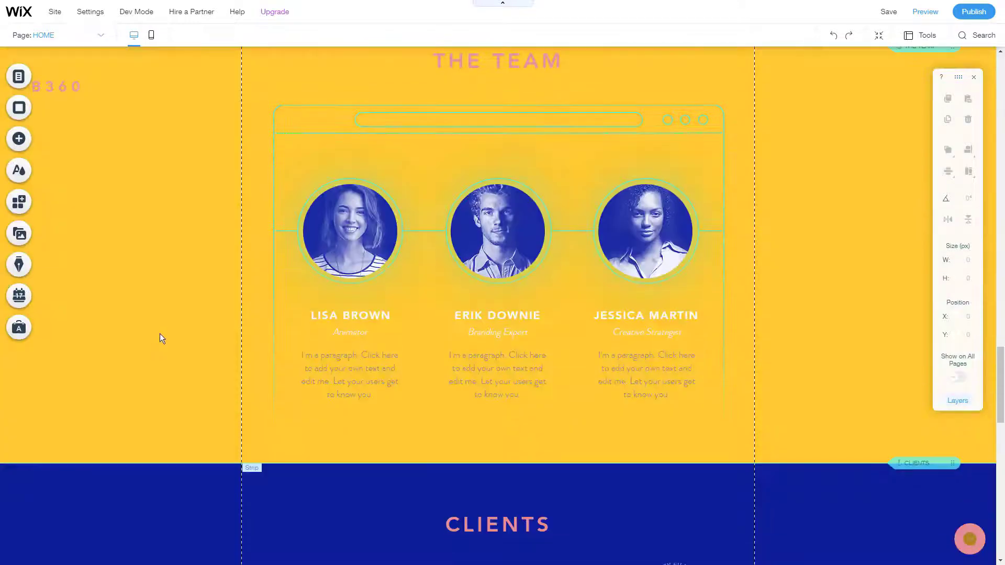
{"action": "scroll", "coordinate": [160, 337], "scroll_direction": "down", "scroll_amount": 5}
{"action": "scroll", "coordinate": [212, 385], "scroll_direction": "down", "scroll_amount": 5}
{"action": "scroll", "coordinate": [260, 384], "scroll_direction": "down", "scroll_amount": 2}
{"action": "scroll", "coordinate": [551, 357], "scroll_direction": "up", "scroll_amount": 5}
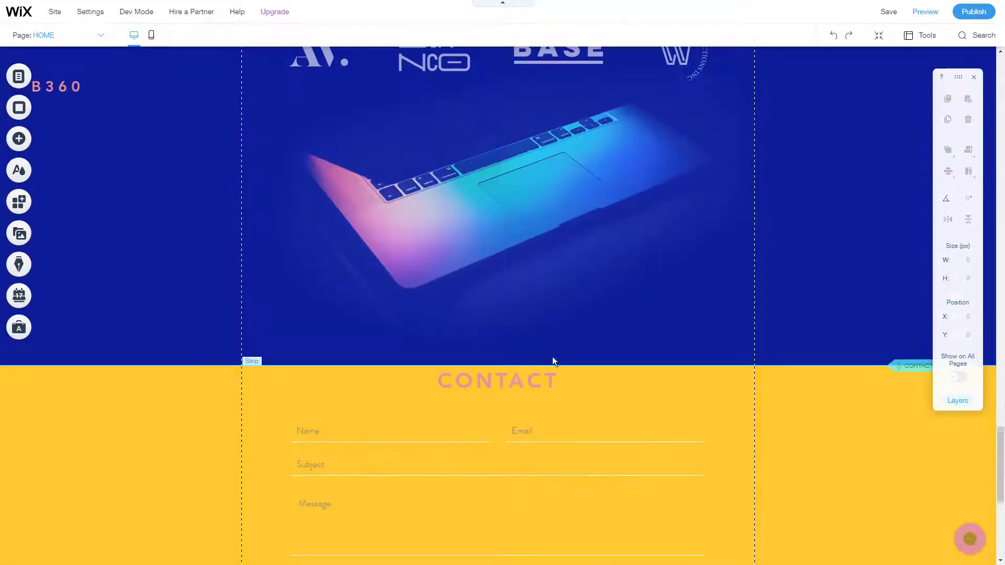
{"action": "scroll", "coordinate": [552, 357], "scroll_direction": "up", "scroll_amount": 15}
{"action": "left_click", "coordinate": [822, 189]}
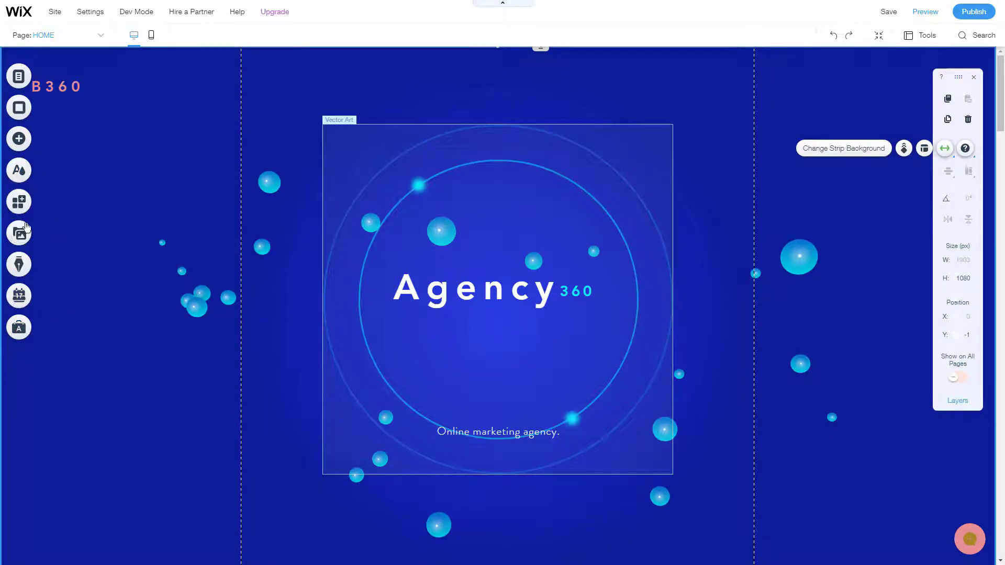
Open the Wix App Market from the Add Apps icon
{"action": "left_click", "coordinate": [19, 202]}
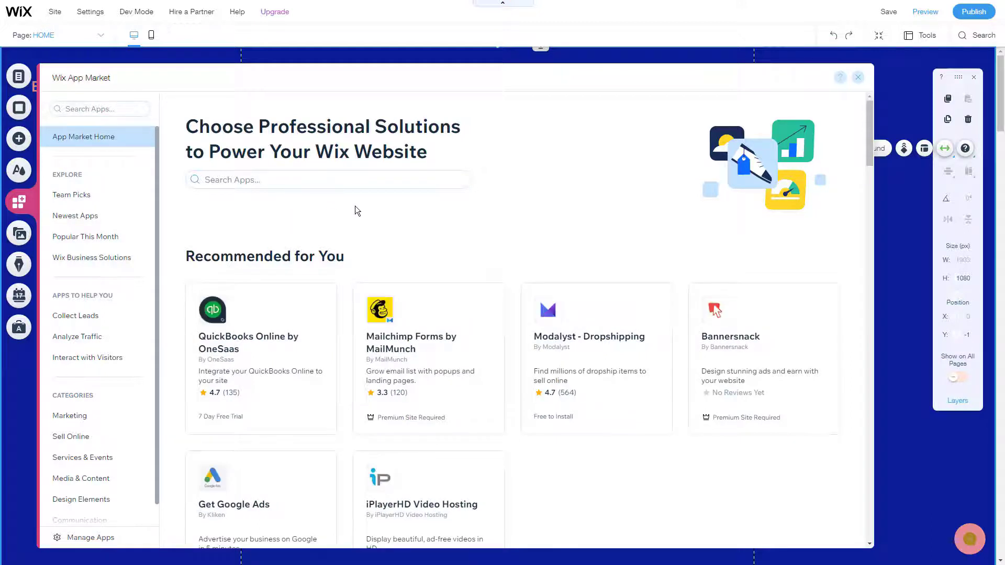
{"action": "scroll", "coordinate": [355, 207], "scroll_direction": "down", "scroll_amount": 1}
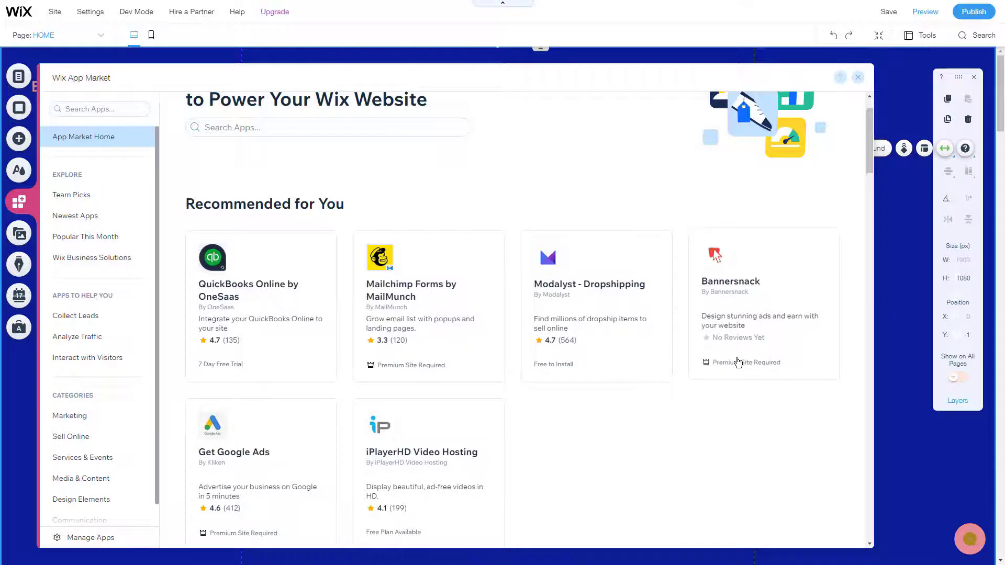
{"action": "scroll", "coordinate": [730, 375], "scroll_direction": "down", "scroll_amount": 2}
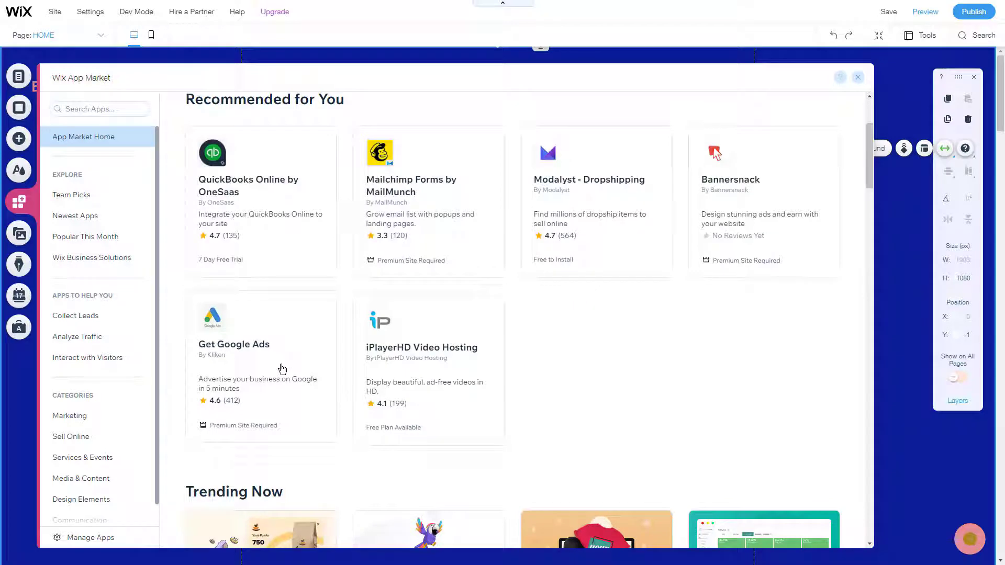
{"action": "scroll", "coordinate": [281, 369], "scroll_direction": "down", "scroll_amount": 2}
{"action": "scroll", "coordinate": [285, 294], "scroll_direction": "down", "scroll_amount": 2}
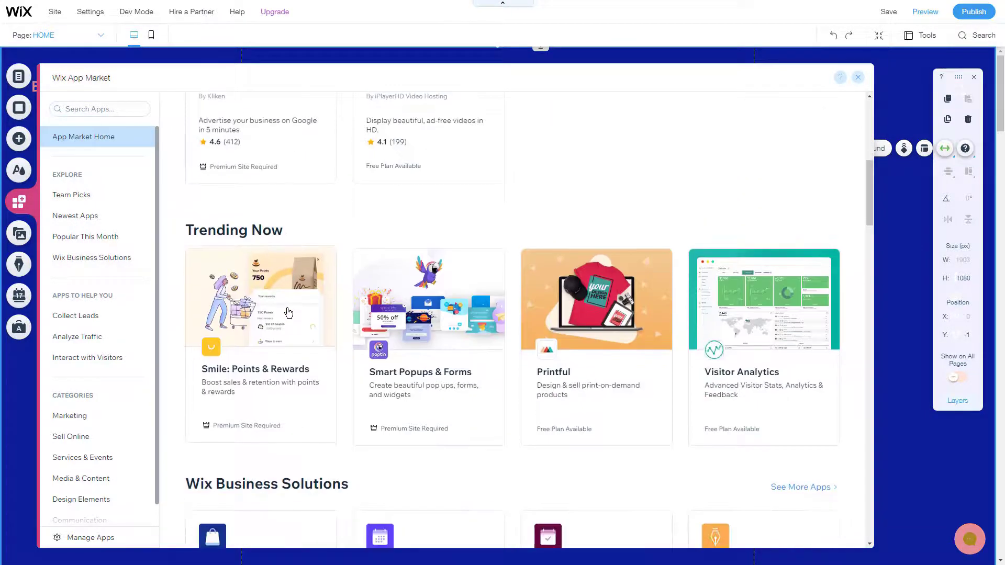
{"action": "scroll", "coordinate": [335, 321], "scroll_direction": "down", "scroll_amount": 3}
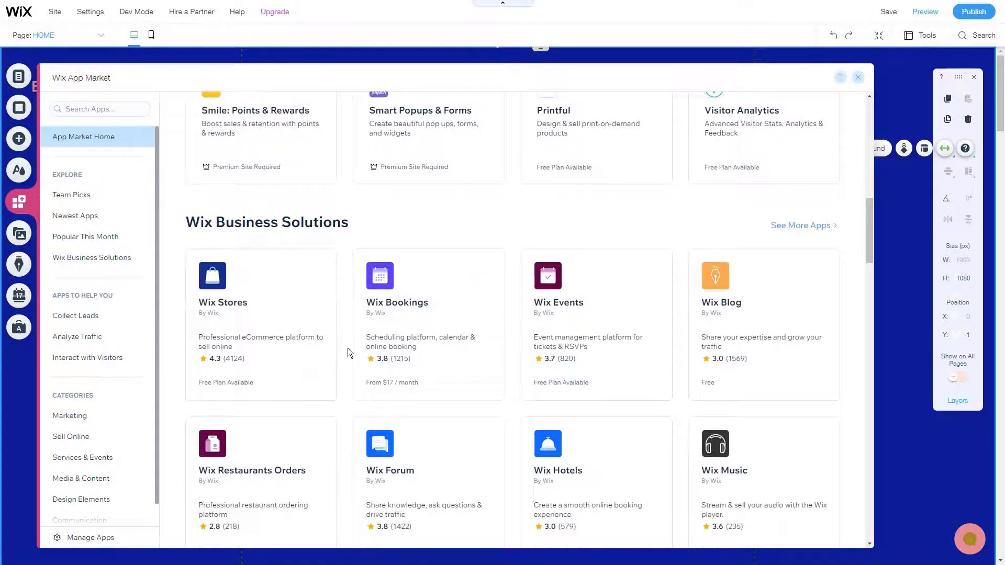
{"action": "scroll", "coordinate": [349, 354], "scroll_direction": "down", "scroll_amount": 3}
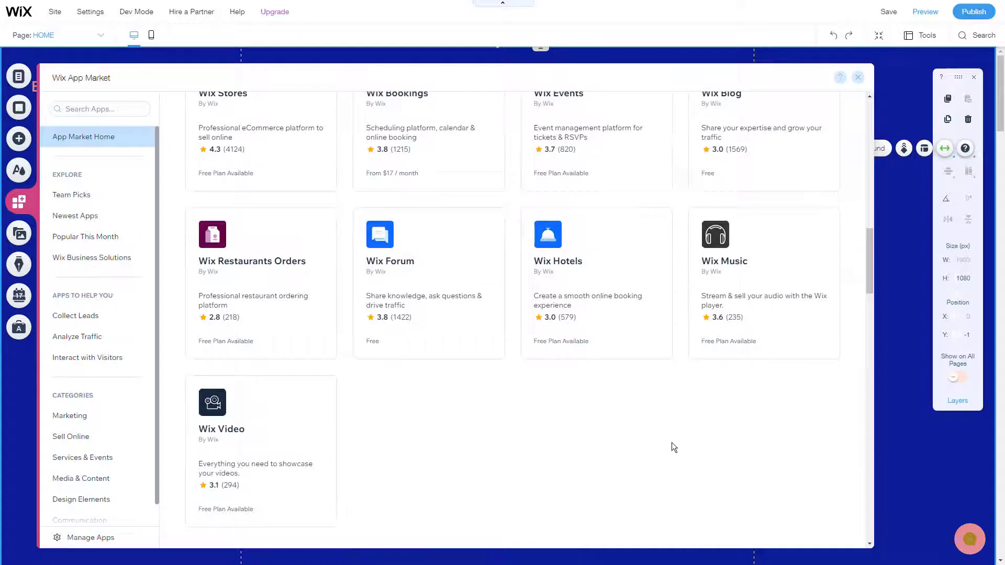
{"action": "scroll", "coordinate": [671, 447], "scroll_direction": "down", "scroll_amount": 3}
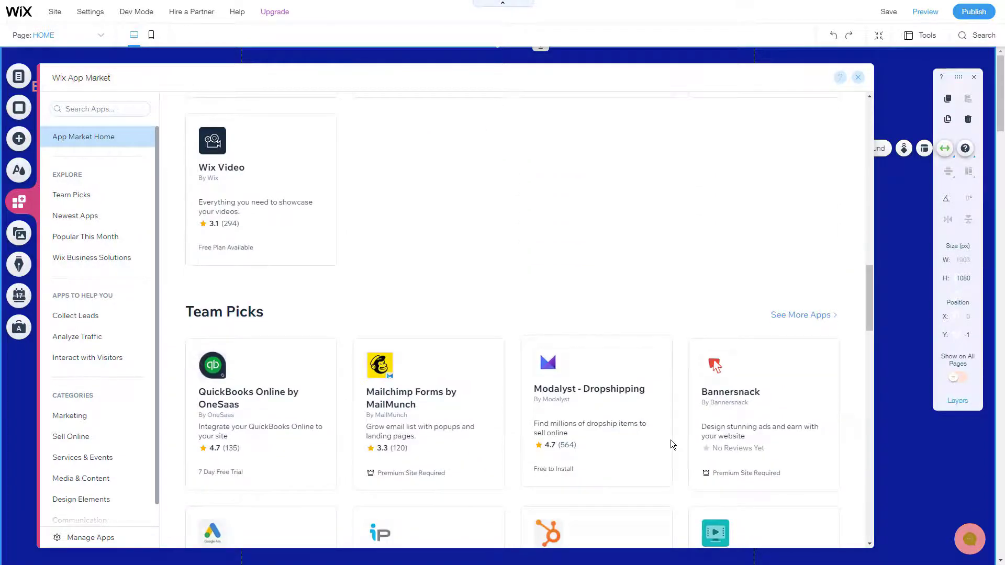
{"action": "scroll", "coordinate": [671, 445], "scroll_direction": "down", "scroll_amount": 2}
{"action": "scroll", "coordinate": [671, 445], "scroll_direction": "down", "scroll_amount": 3}
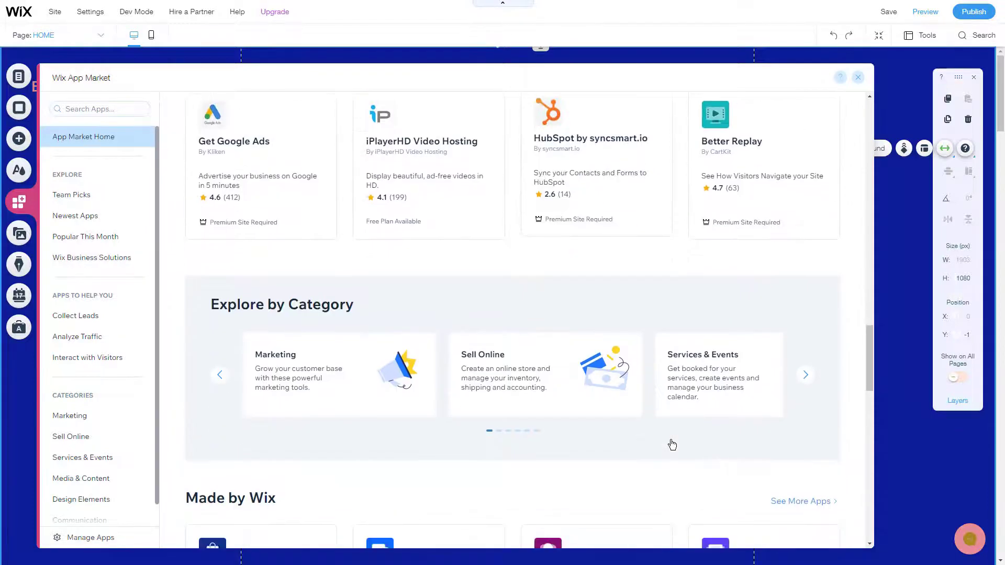
{"action": "scroll", "coordinate": [671, 446], "scroll_direction": "down", "scroll_amount": 2}
{"action": "scroll", "coordinate": [668, 441], "scroll_direction": "down", "scroll_amount": 2}
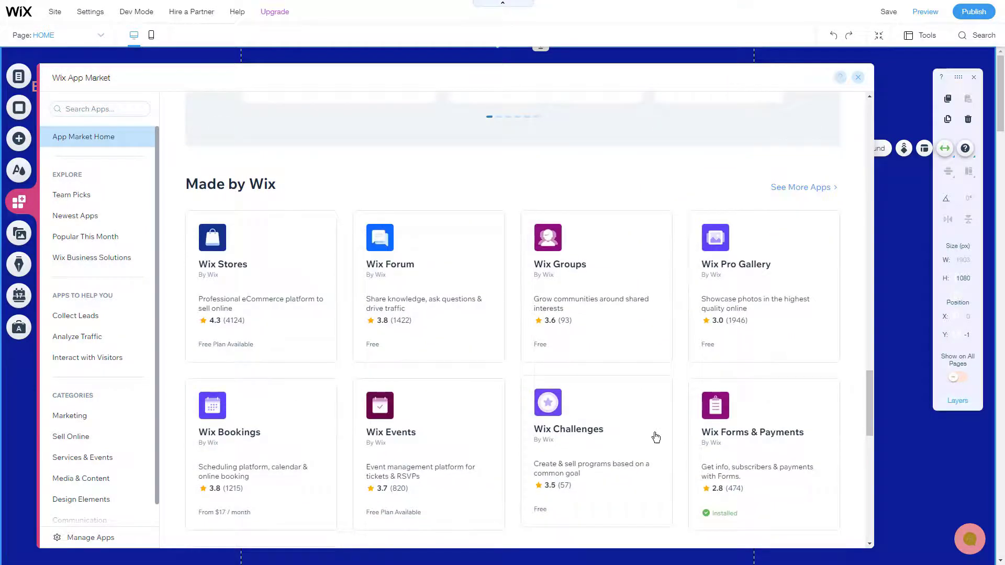